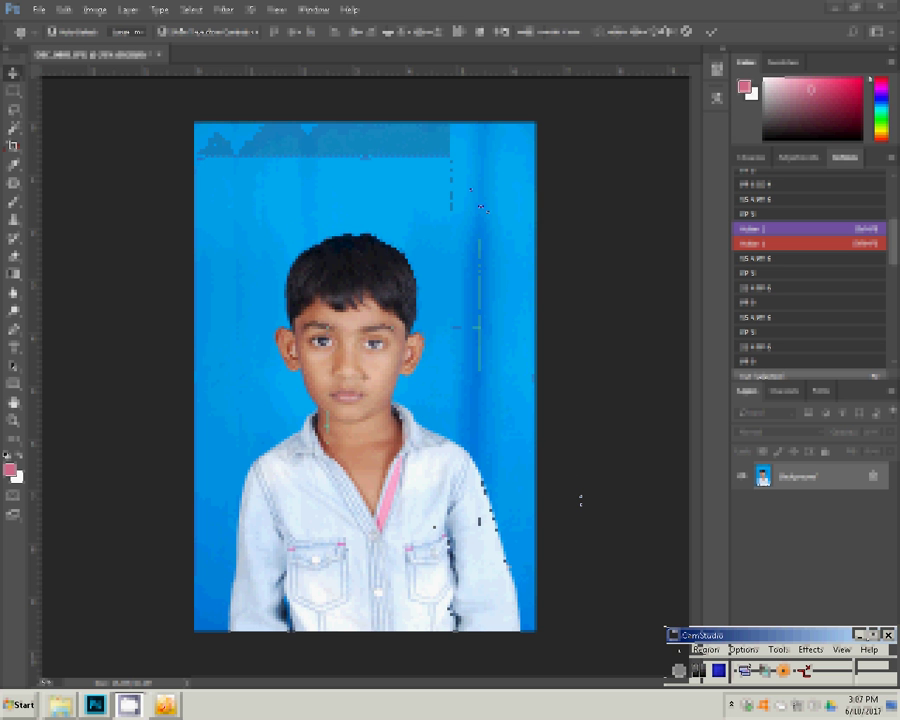
Rotate the boy's portrait slightly with Free Transform and commit the straightened tilt.
{"action": "key", "text": "ctrl+t"}
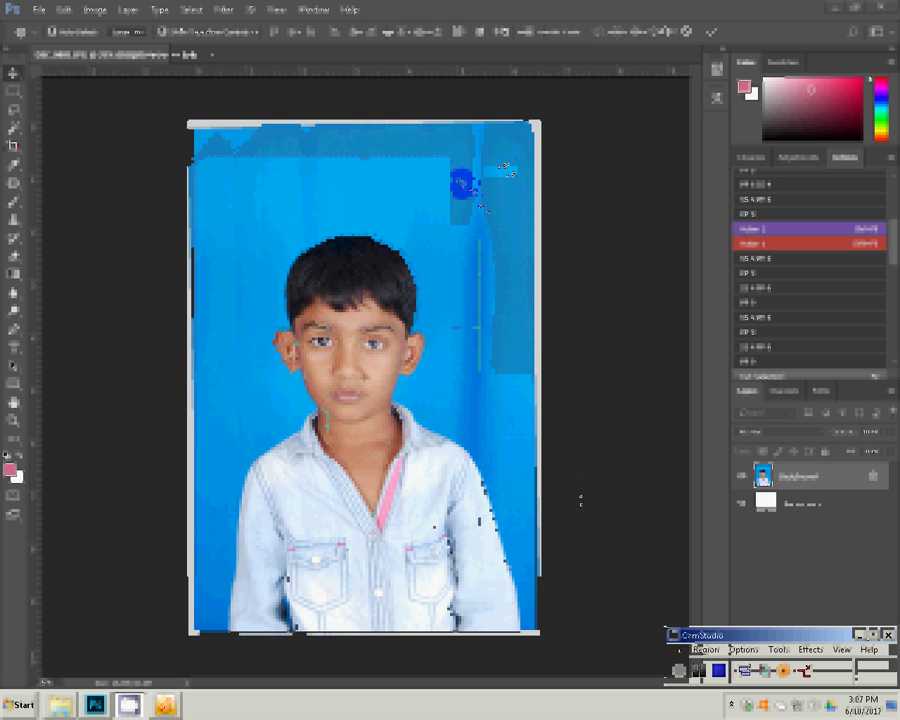
{"action": "left_click_drag", "start_coordinate": [505, 170], "coordinate": [516, 180]}
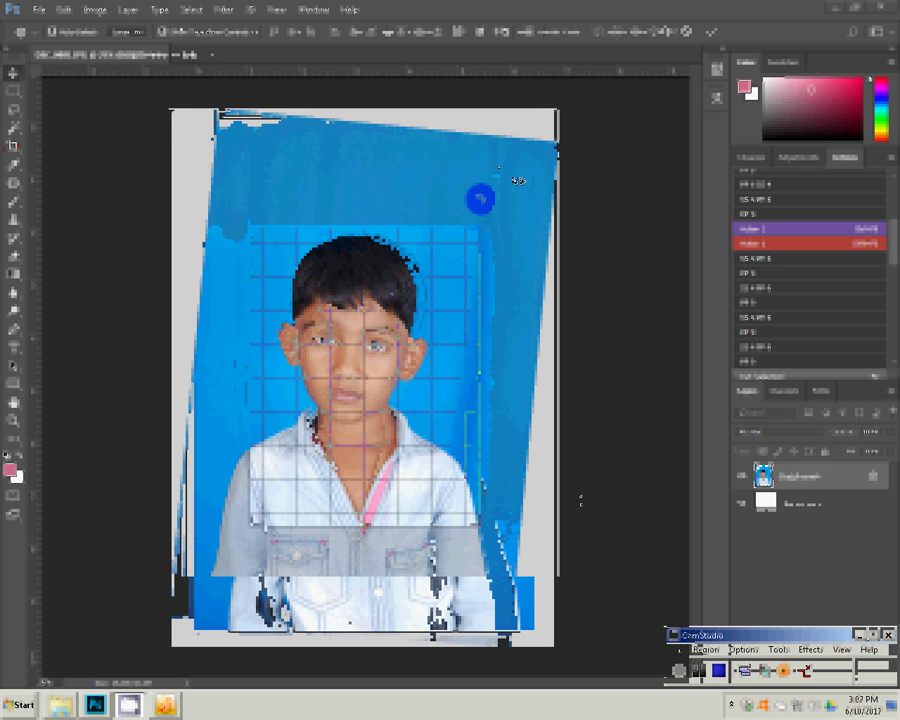
{"action": "left_click_drag", "start_coordinate": [516, 180], "coordinate": [513, 180]}
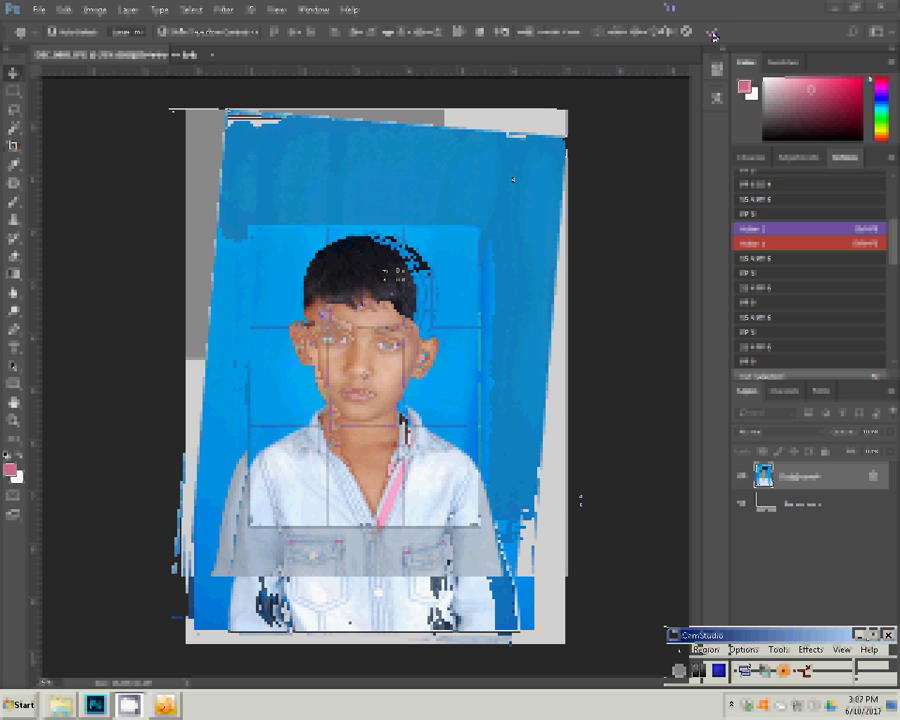
{"action": "left_click", "coordinate": [711, 33]}
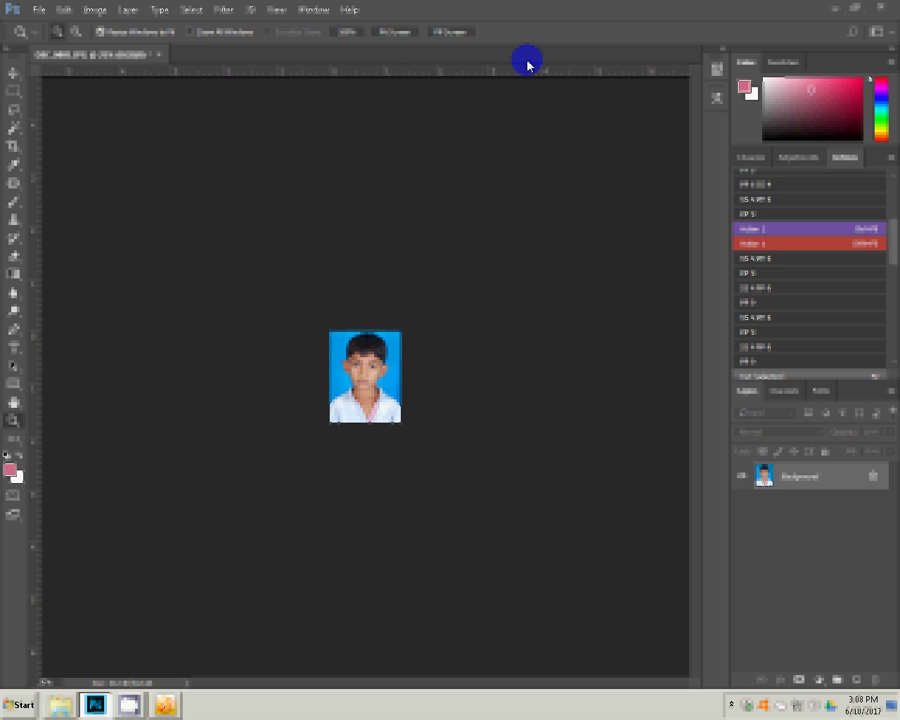
Fit the boy's portrait to the screen, then start a new document.
{"action": "left_click", "coordinate": [400, 35]}
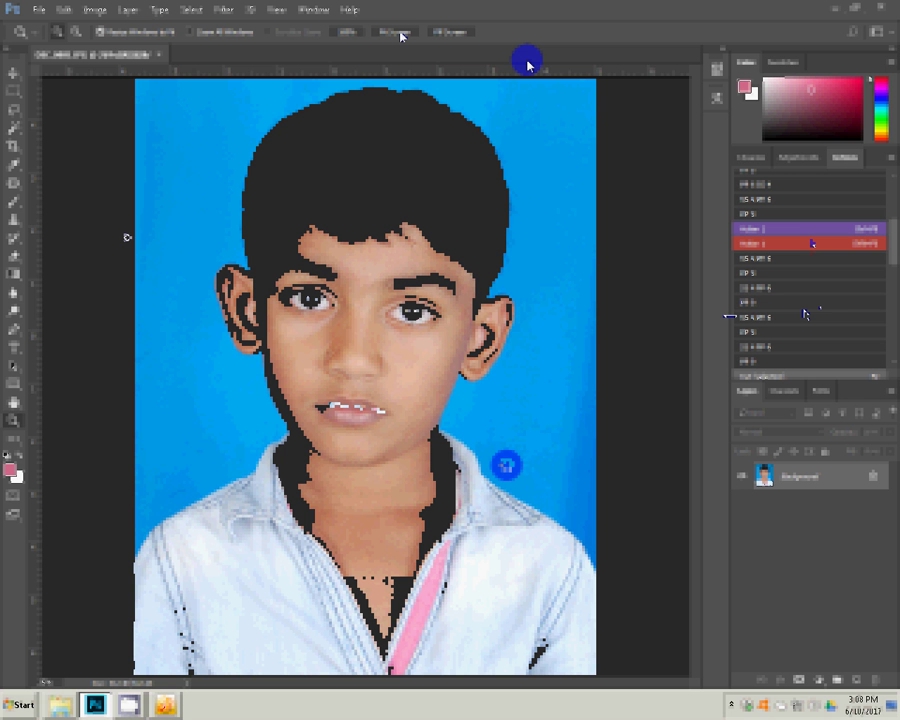
{"action": "left_click", "coordinate": [38, 10]}
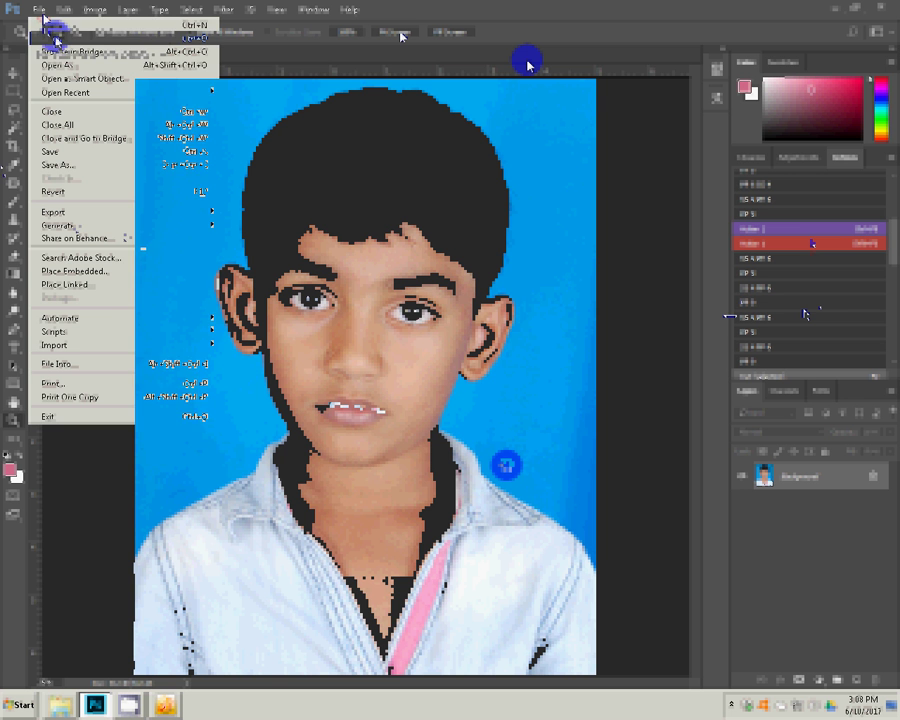
{"action": "left_click", "coordinate": [200, 30]}
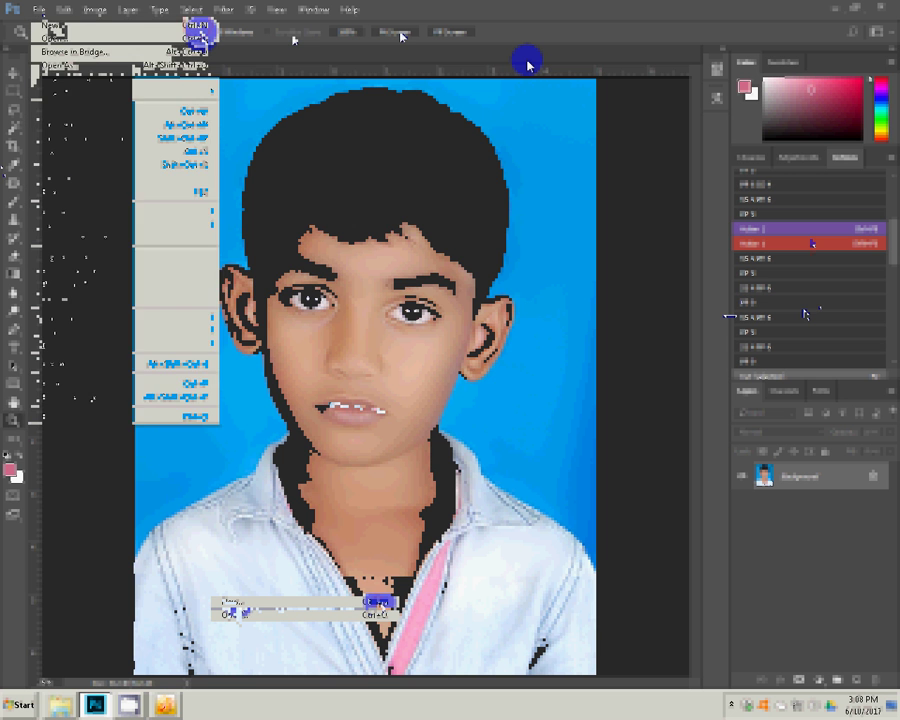
{"action": "left_click", "coordinate": [321, 270]}
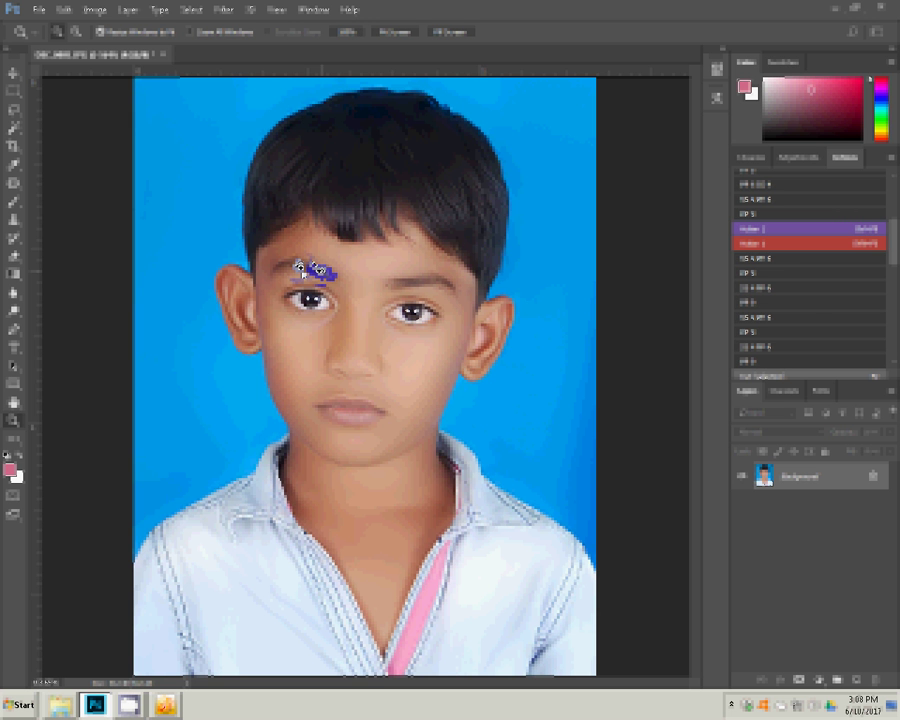
Create a blank white Untitled-1 document from the saved document preset.
{"action": "key", "text": "ctrl+shift+x"}
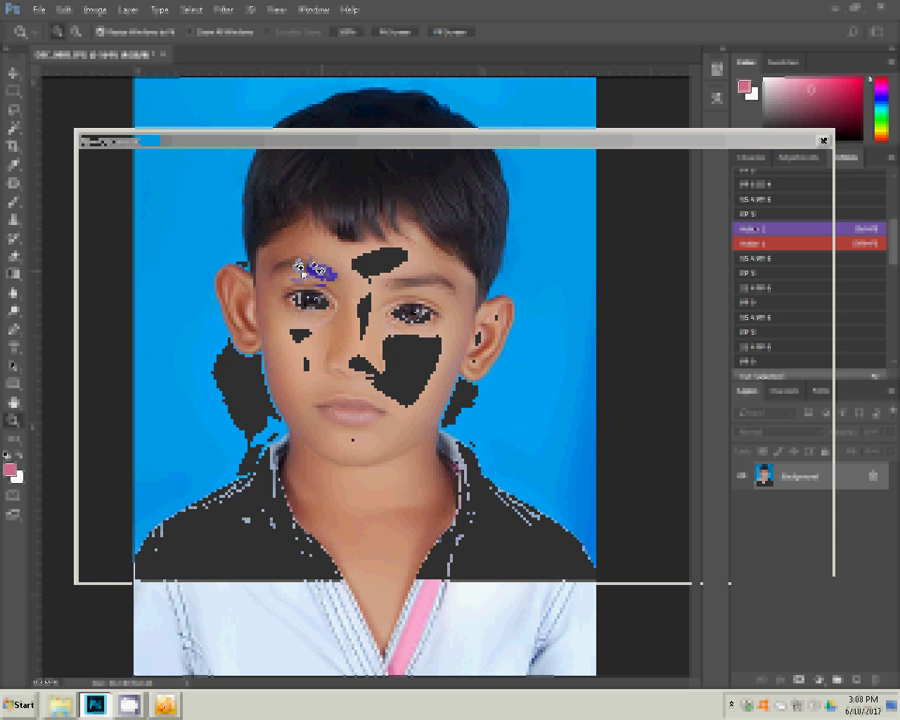
{"action": "left_click", "coordinate": [460, 294]}
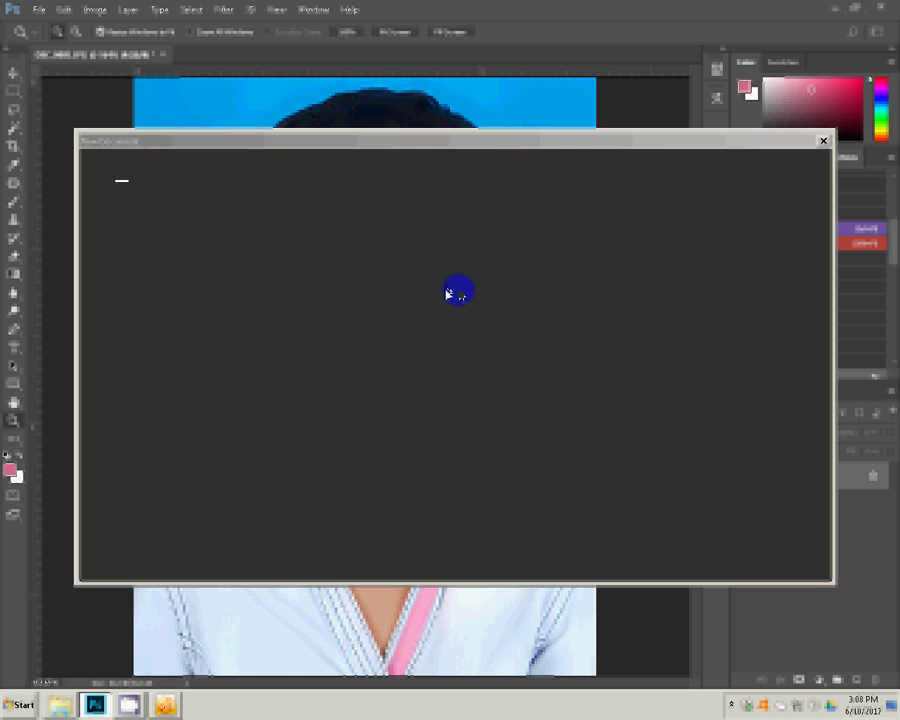
{"action": "left_click", "coordinate": [273, 168]}
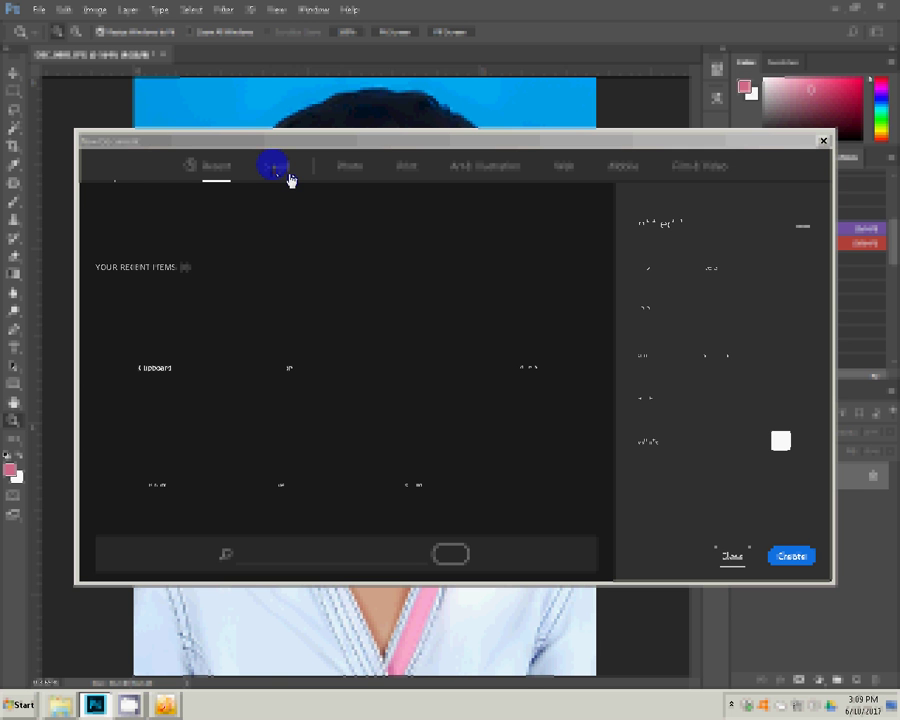
{"action": "left_click", "coordinate": [284, 172]}
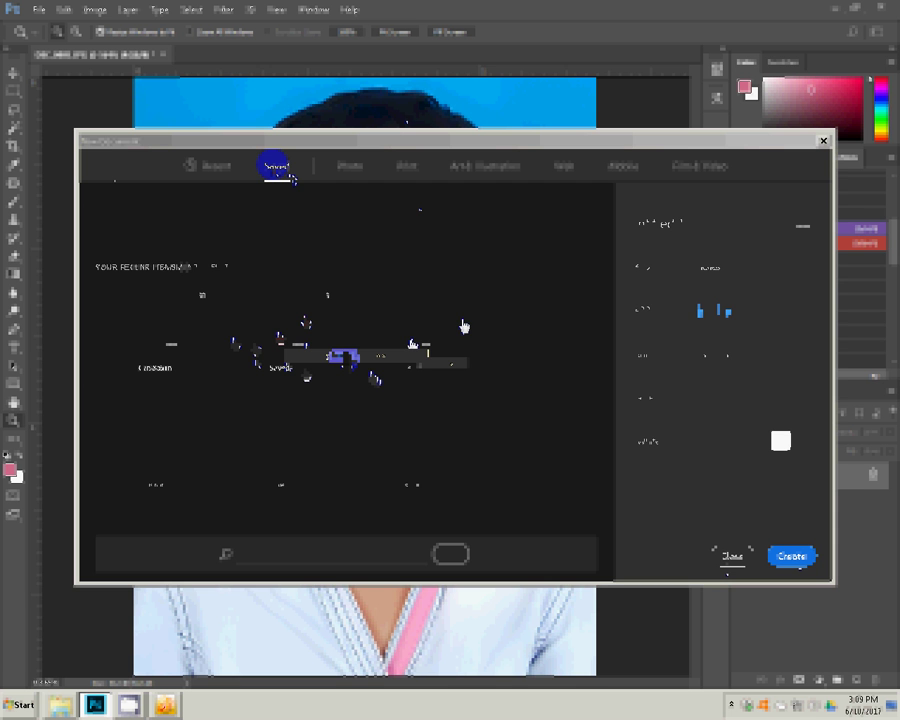
{"action": "key", "text": "Return"}
{"action": "left_click", "coordinate": [463, 324]}
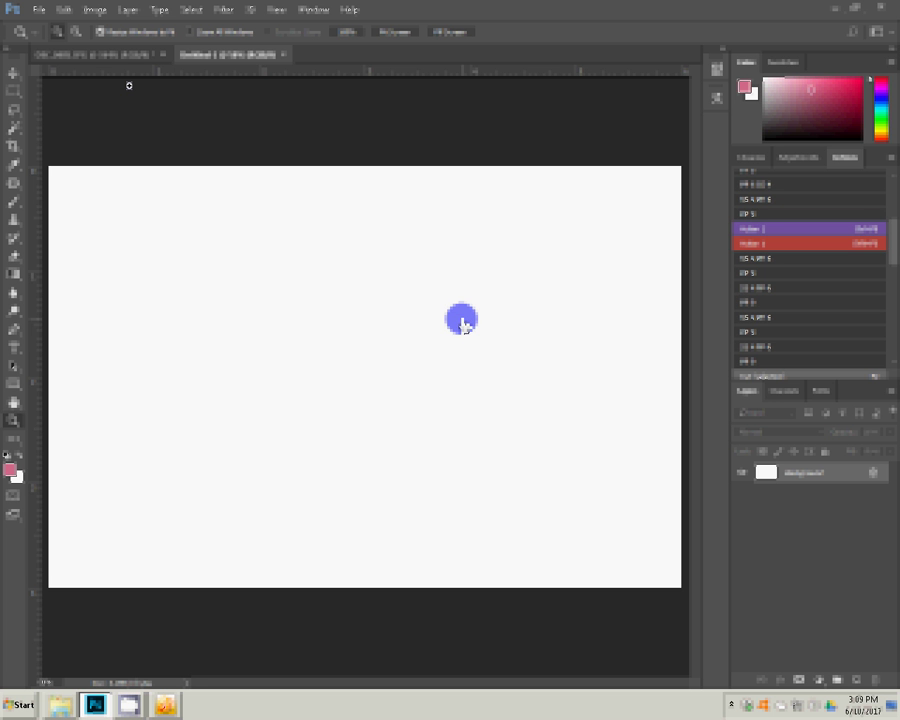
Return to the boy's photo, check Color Balance, and copy the whole photo.
{"action": "left_click", "coordinate": [106, 56]}
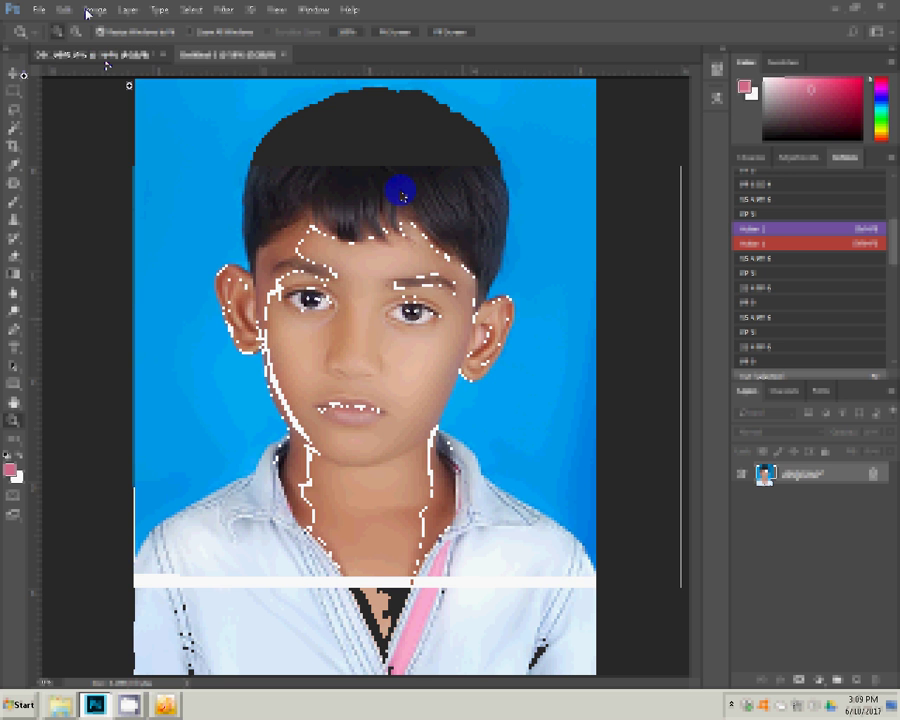
{"action": "left_click", "coordinate": [90, 11]}
{"action": "mouse_move", "coordinate": [115, 45]}
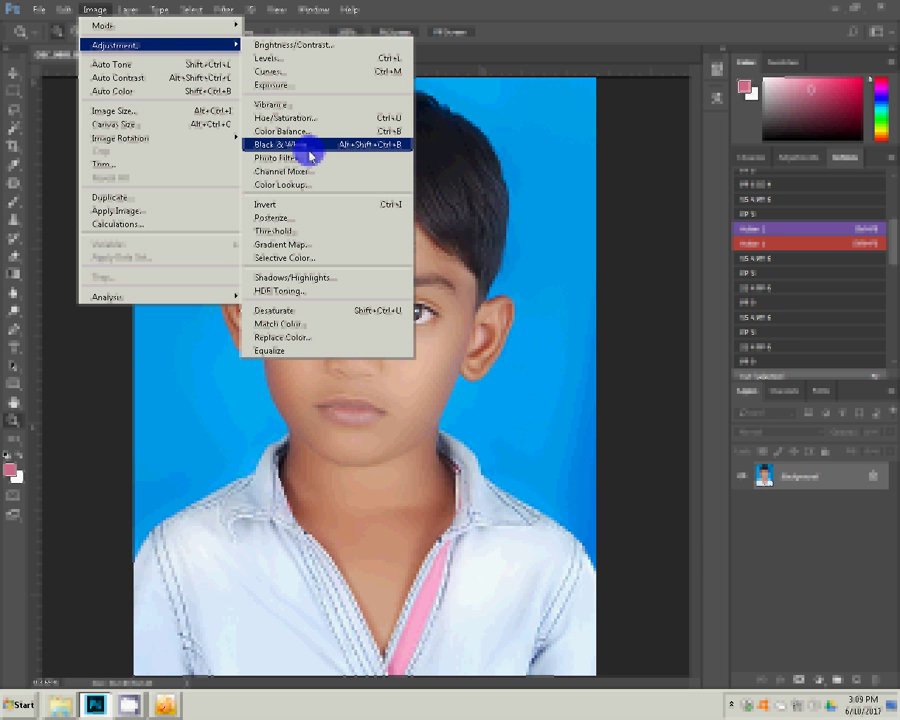
{"action": "left_click", "coordinate": [300, 131]}
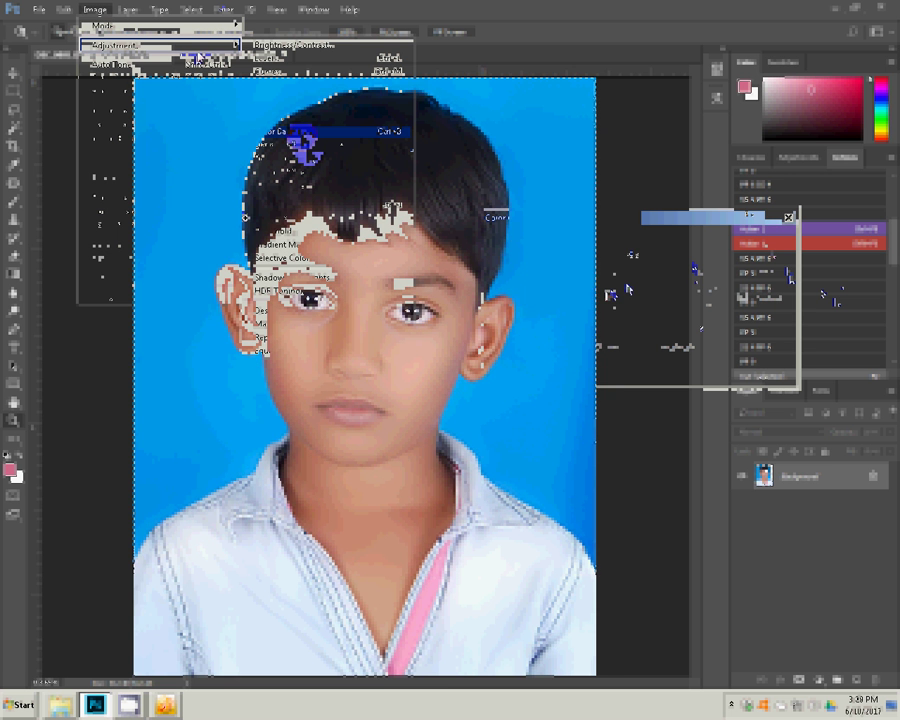
{"action": "key", "text": "Delete"}
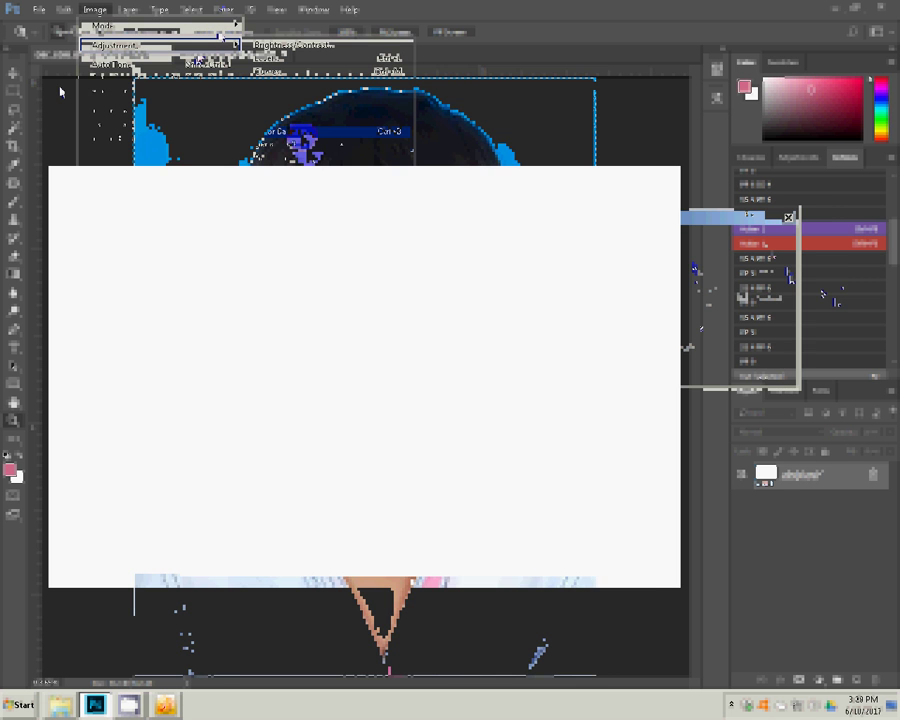
Paste the portrait into the blank sheet and move it to the upper-left corner.
{"action": "left_click", "coordinate": [201, 251]}
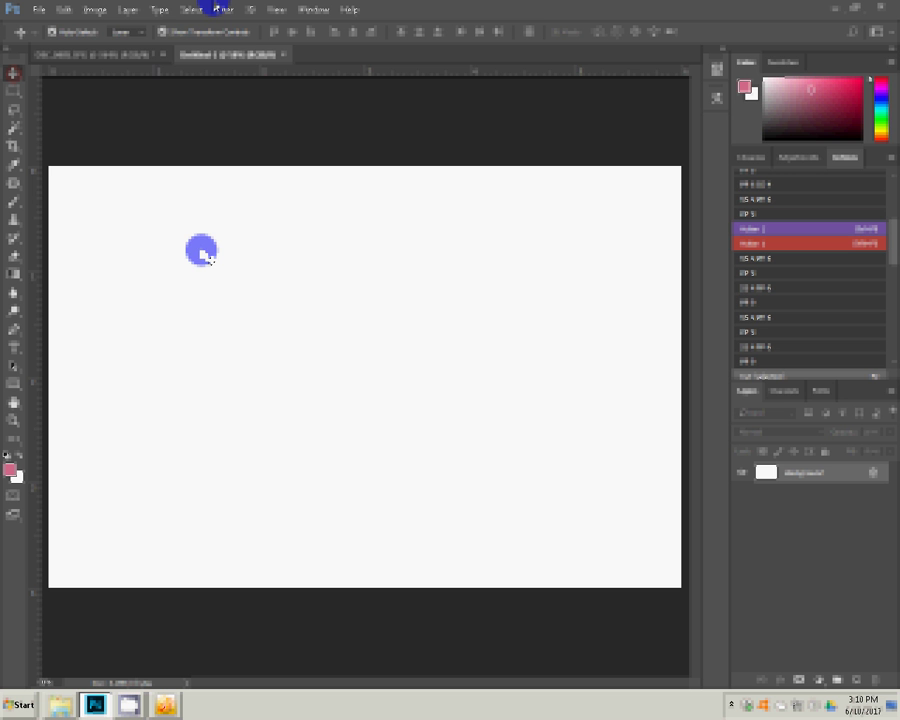
{"action": "left_click", "coordinate": [61, 10]}
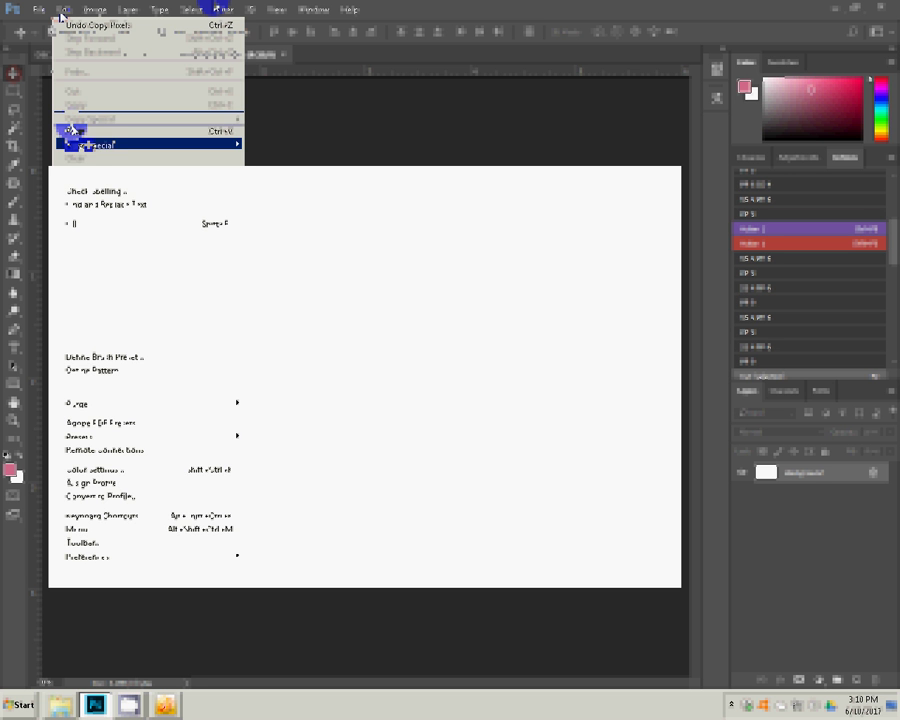
{"action": "left_click", "coordinate": [72, 131]}
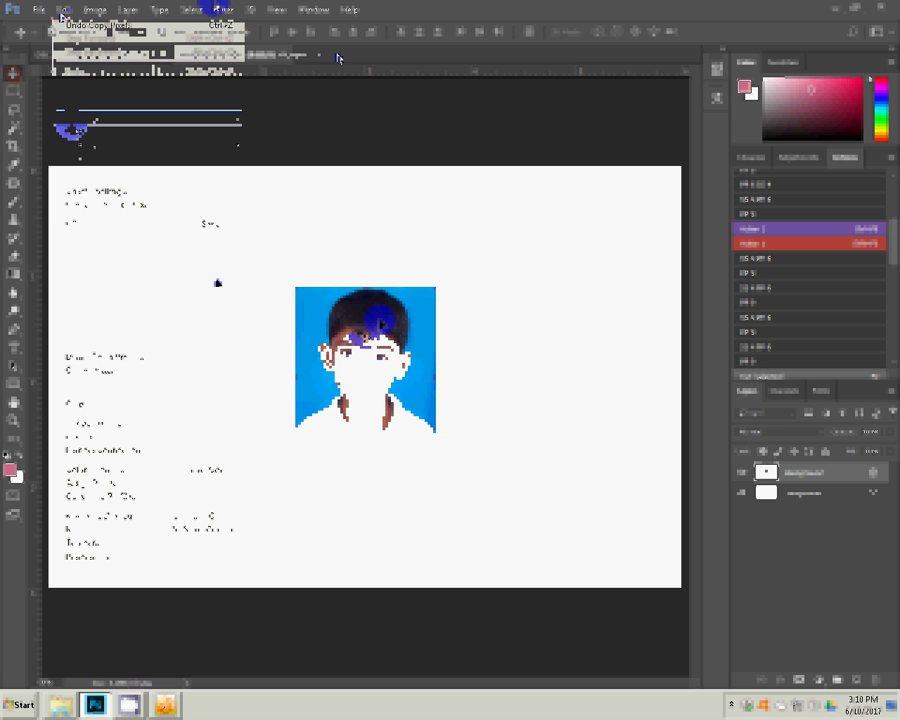
{"action": "left_click_drag", "start_coordinate": [110, 226], "coordinate": [122, 212]}
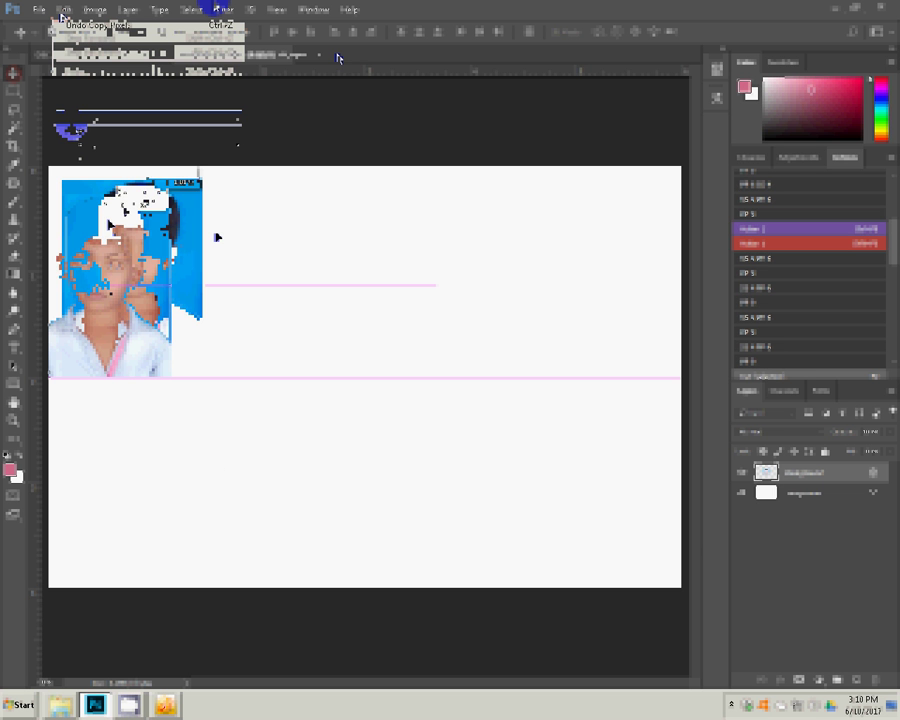
Place further portrait copies side by side along the top row.
{"action": "left_click", "coordinate": [265, 214]}
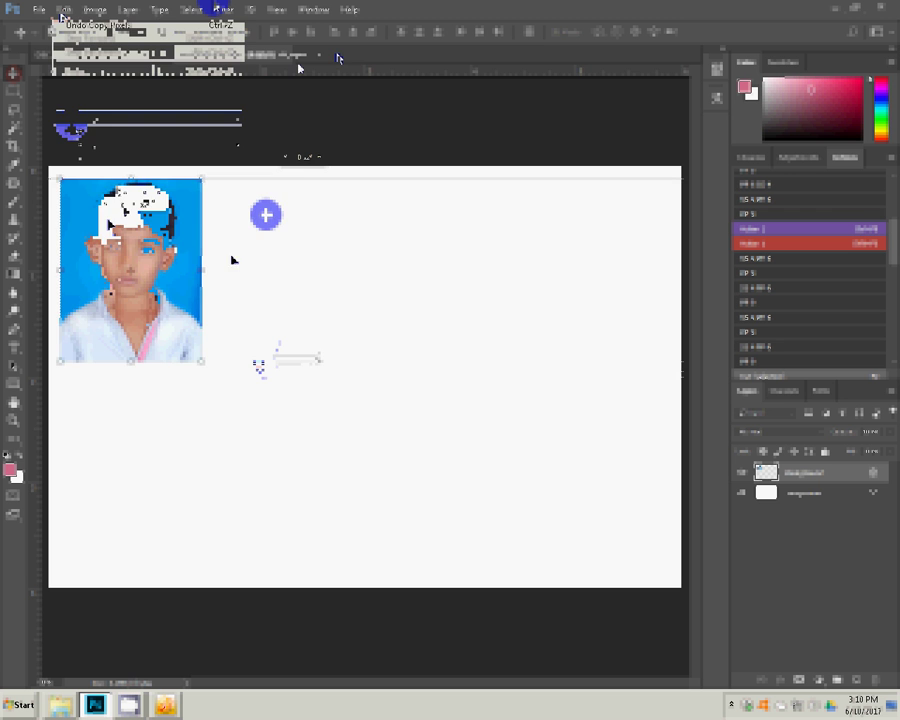
{"action": "left_click_drag", "start_coordinate": [137, 278], "coordinate": [243, 276]}
{"action": "mouse_move", "coordinate": [160, 262]}
{"action": "left_mouse_down"}
{"action": "mouse_move", "coordinate": [131, 262]}
{"action": "mouse_move", "coordinate": [264, 263]}
{"action": "left_mouse_up"}
{"action": "left_click_drag", "start_coordinate": [366, 262], "coordinate": [531, 276]}
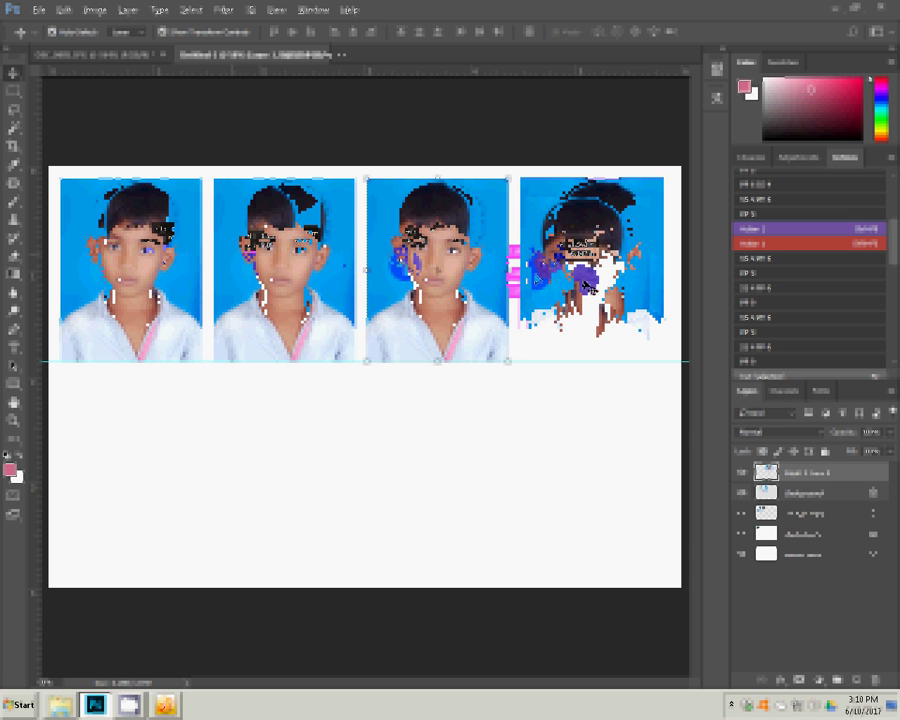
Settle the fourth portrait copy at the end of the top row.
{"action": "left_click_drag", "start_coordinate": [586, 286], "coordinate": [586, 286]}
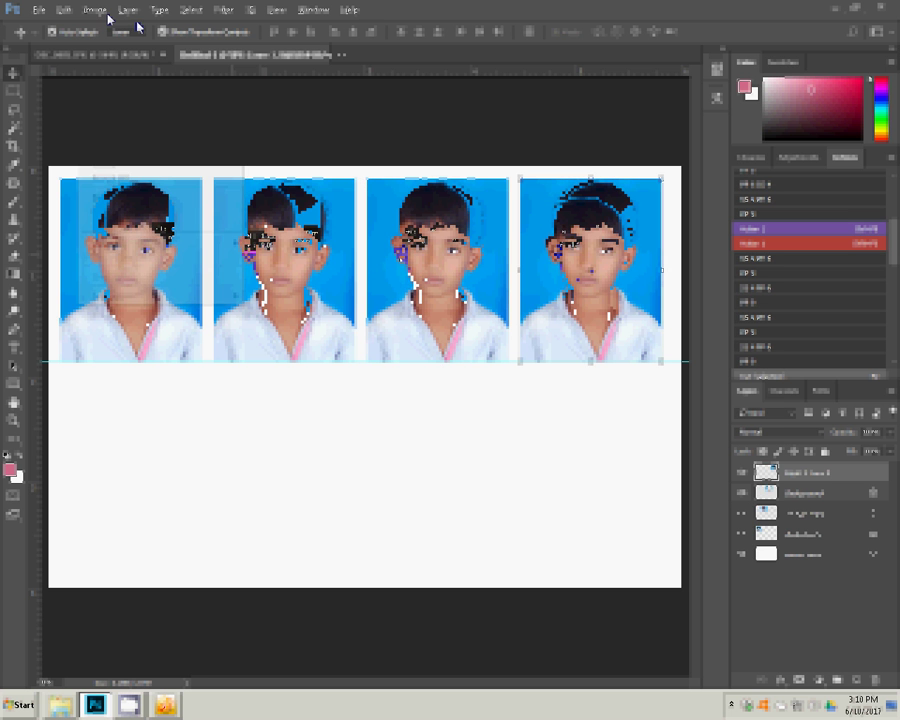
{"action": "left_click", "coordinate": [128, 12]}
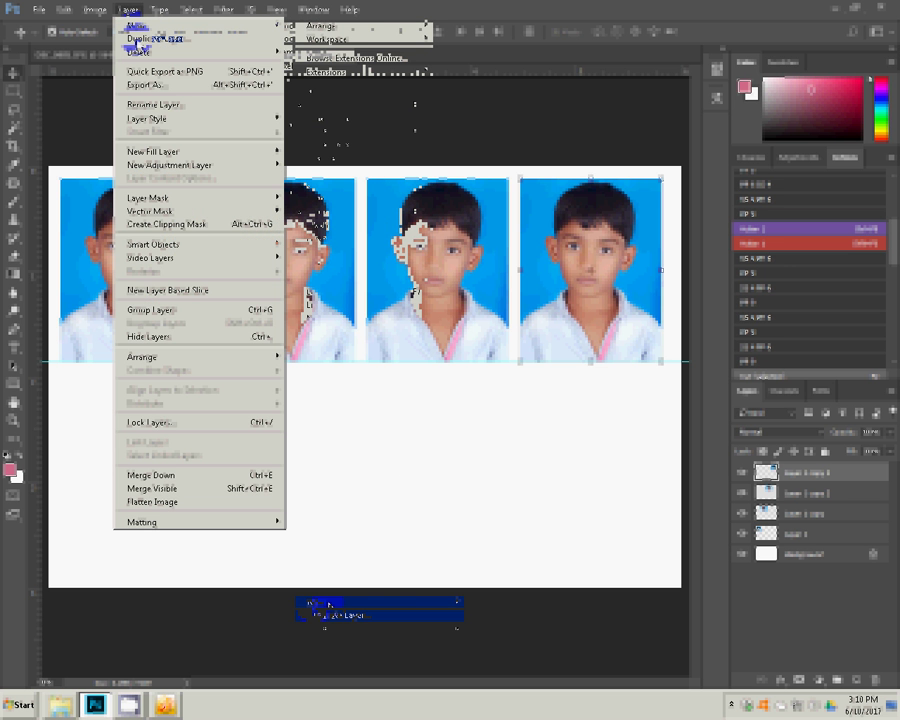
Duplicate the portrait layer and move the copy below to start a second row.
{"action": "left_click", "coordinate": [140, 38]}
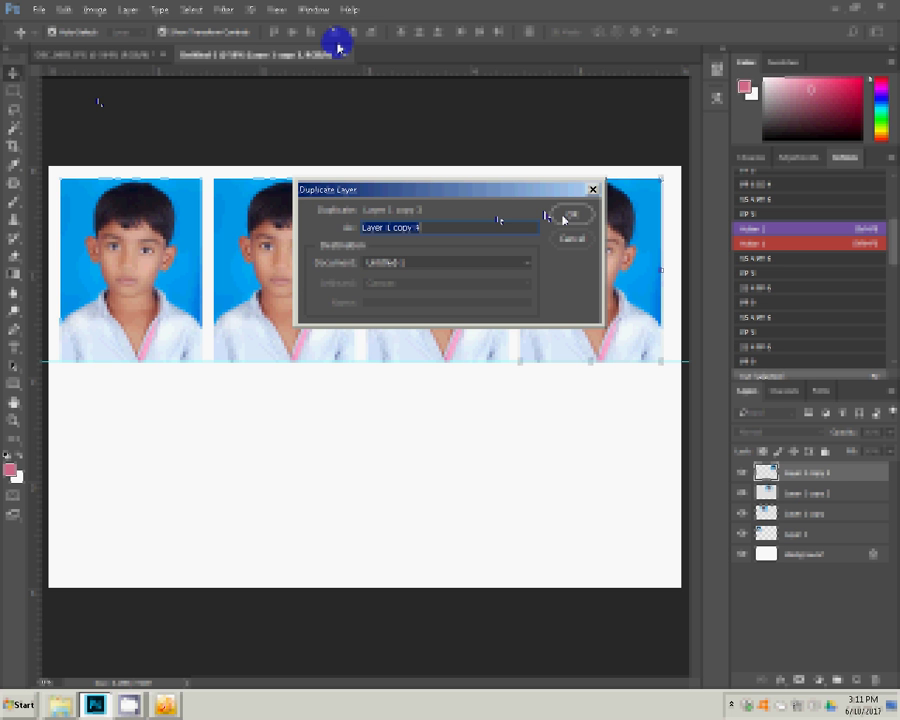
{"action": "left_click", "coordinate": [562, 214]}
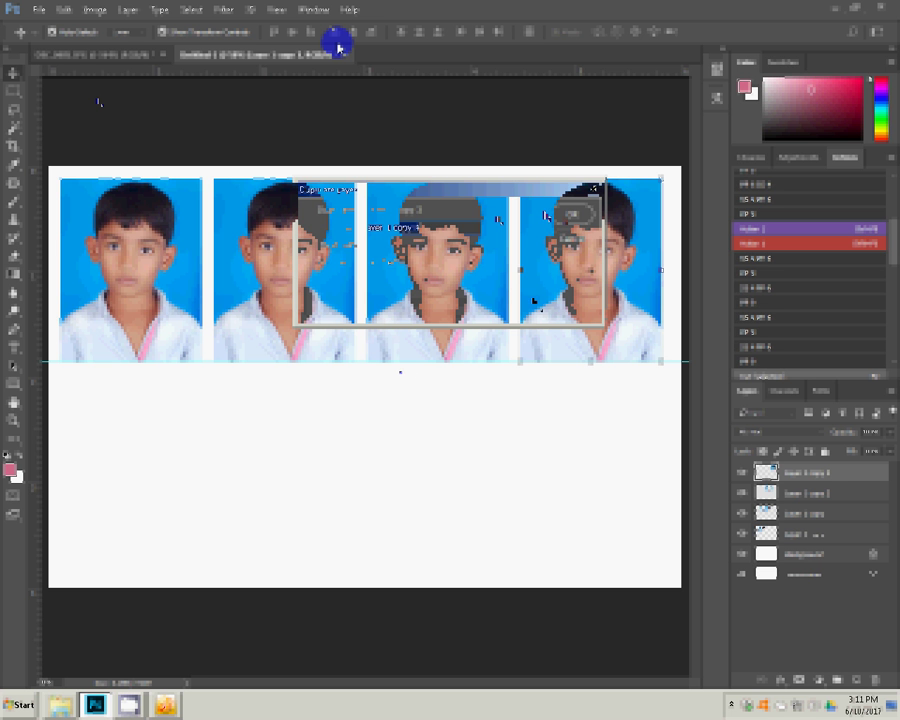
{"action": "mouse_move", "coordinate": [400, 370]}
{"action": "left_mouse_down"}
{"action": "mouse_move", "coordinate": [236, 437]}
{"action": "mouse_move", "coordinate": [111, 455]}
{"action": "mouse_move", "coordinate": [86, 469]}
{"action": "left_mouse_up"}
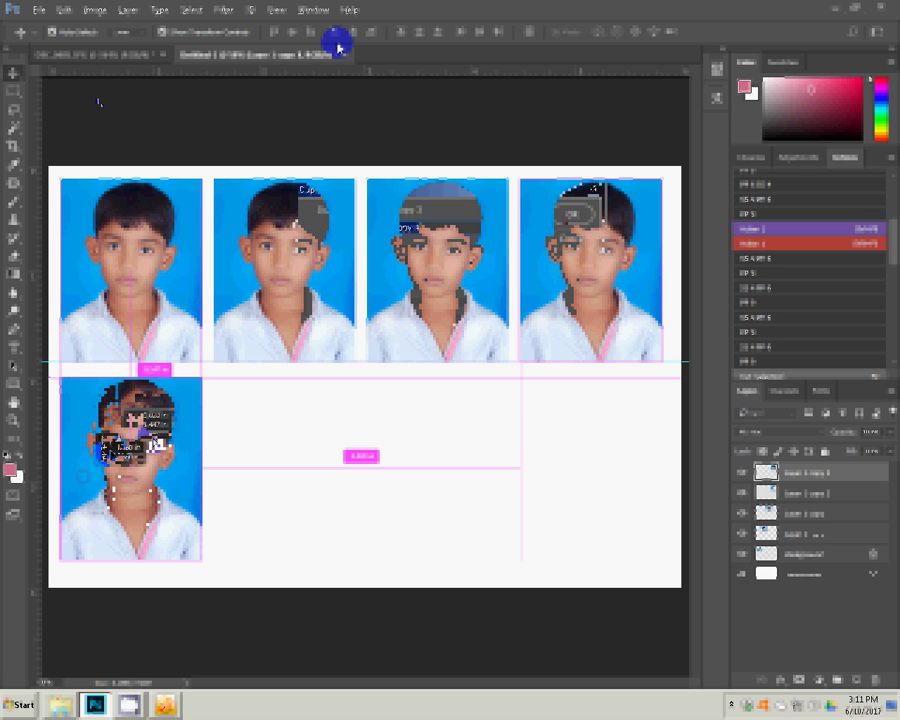
{"action": "left_click_drag", "start_coordinate": [157, 443], "coordinate": [157, 443]}
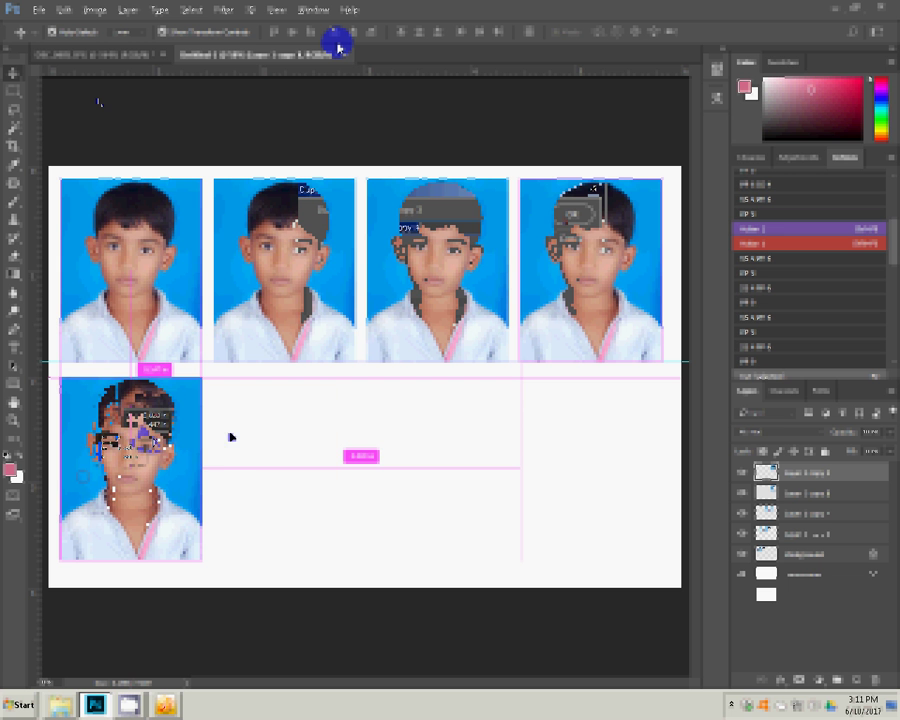
Align the lower-left copy onto the guides and duplicate it to its right.
{"action": "left_click_drag", "start_coordinate": [230, 437], "coordinate": [251, 446]}
{"action": "left_click_drag", "start_coordinate": [140, 425], "coordinate": [138, 425]}
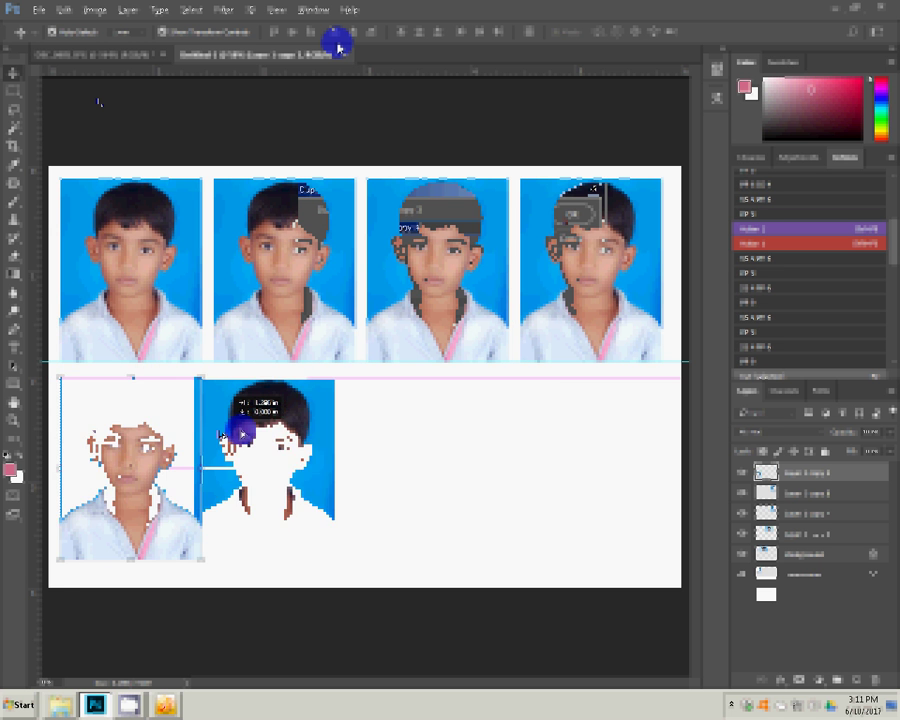
{"action": "mouse_move", "coordinate": [105, 430]}
{"action": "left_mouse_down"}
{"action": "mouse_move", "coordinate": [112, 433]}
{"action": "mouse_move", "coordinate": [90, 432]}
{"action": "mouse_move", "coordinate": [115, 418]}
{"action": "left_mouse_up"}
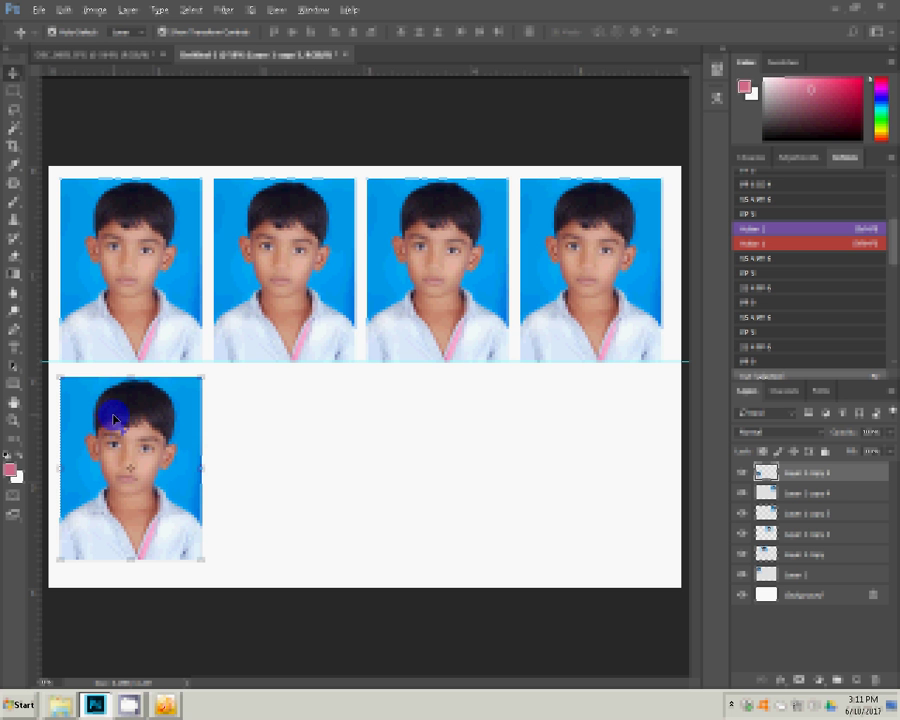
{"action": "left_click_drag", "start_coordinate": [115, 418], "coordinate": [229, 425]}
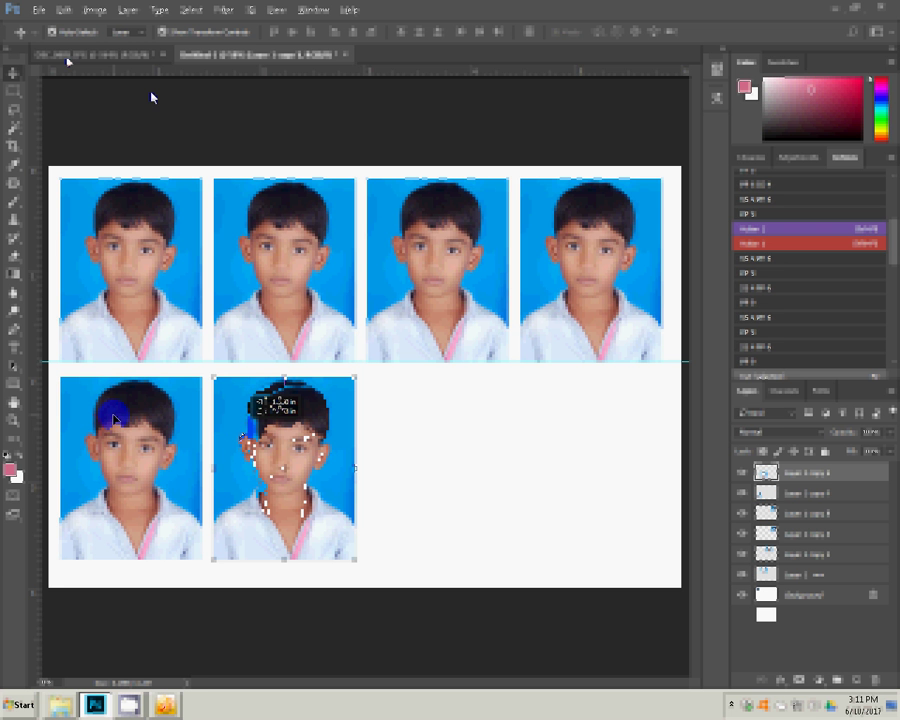
Resize the original photo to 1.34 inches wide at 300 resolution.
{"action": "key", "text": "ctrl+v"}
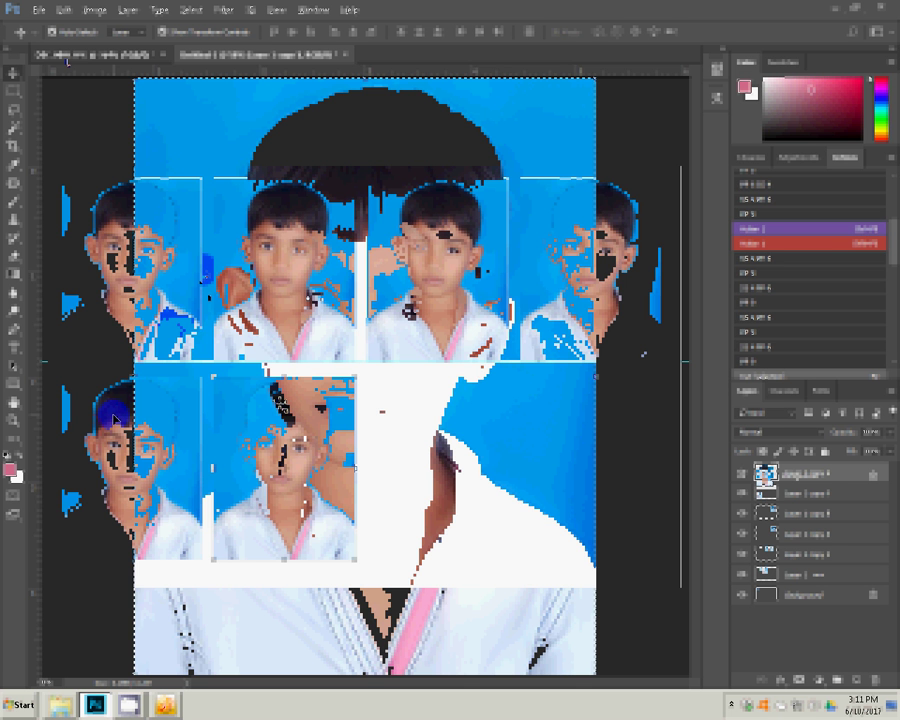
{"action": "key", "text": "ctrl+alt+i"}
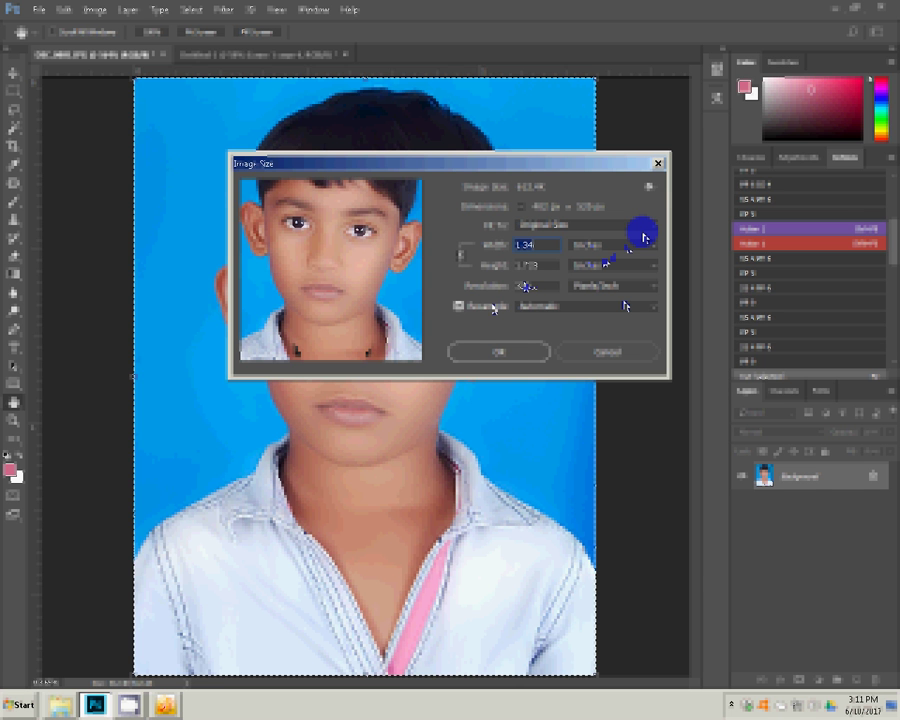
{"action": "type", "text": "00"}
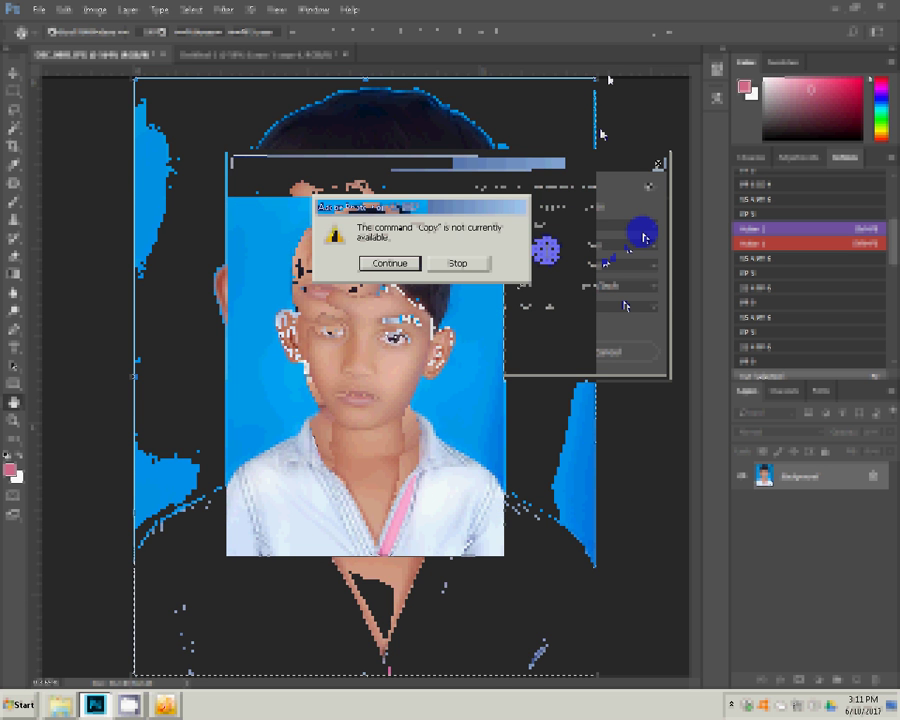
{"action": "left_click", "coordinate": [416, 289]}
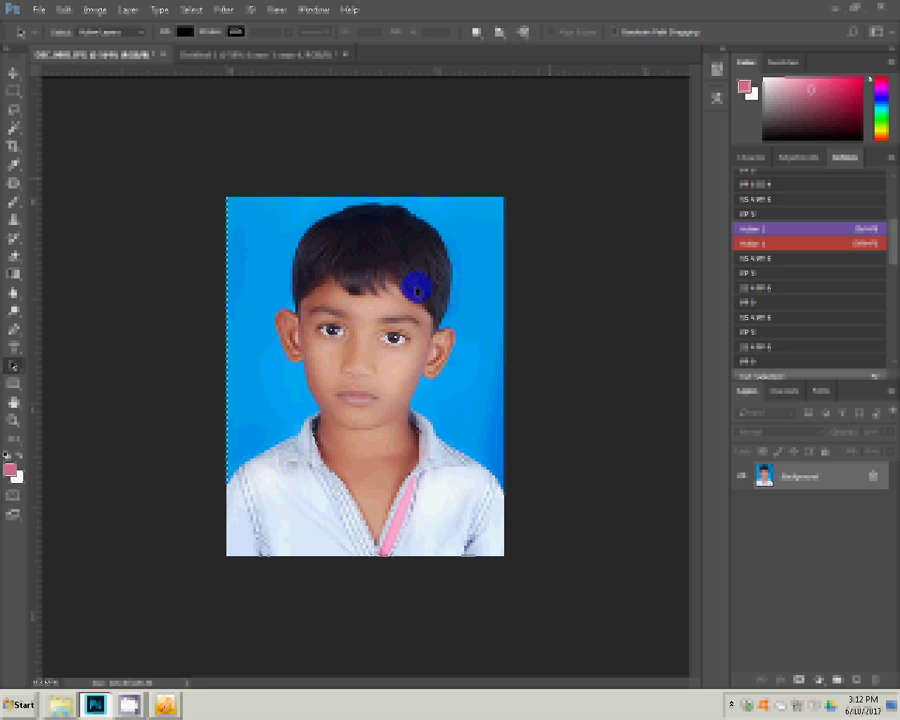
Clear the original photo's canvas to white and close that document.
{"action": "key", "text": "Delete"}
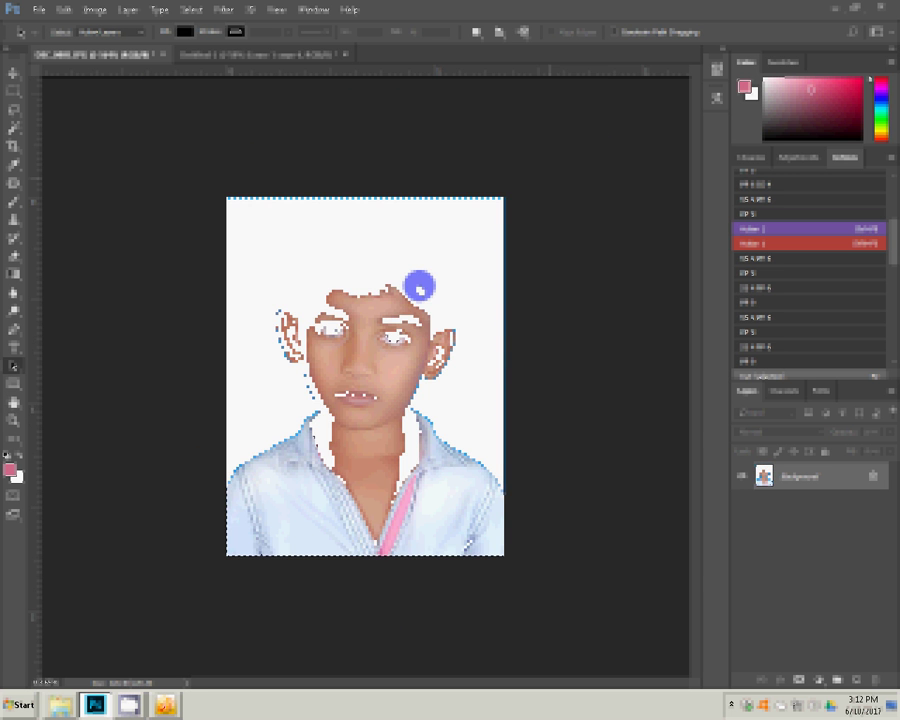
{"action": "left_click", "coordinate": [170, 61]}
{"action": "left_click", "coordinate": [164, 55]}
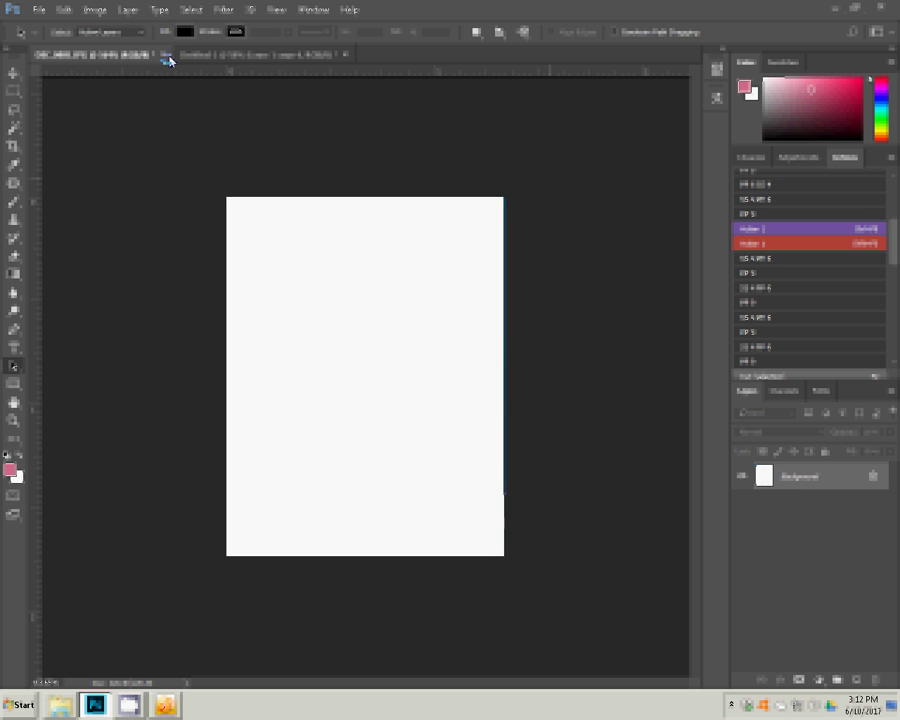
Discard the original photo's changes and move the small passport copy beside the second row.
{"action": "left_click", "coordinate": [449, 264]}
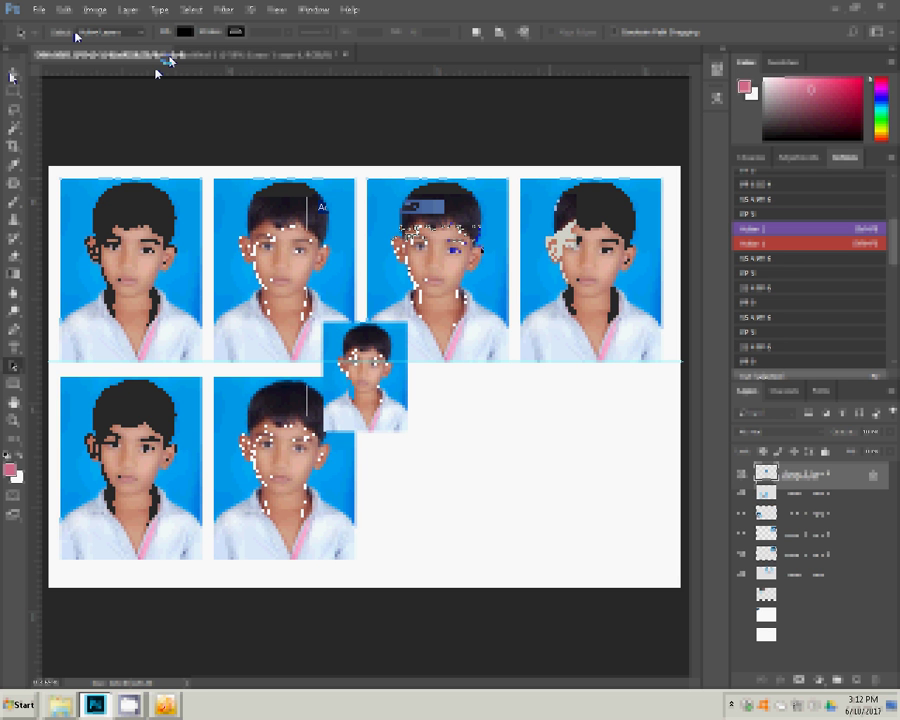
{"action": "left_click", "coordinate": [11, 75]}
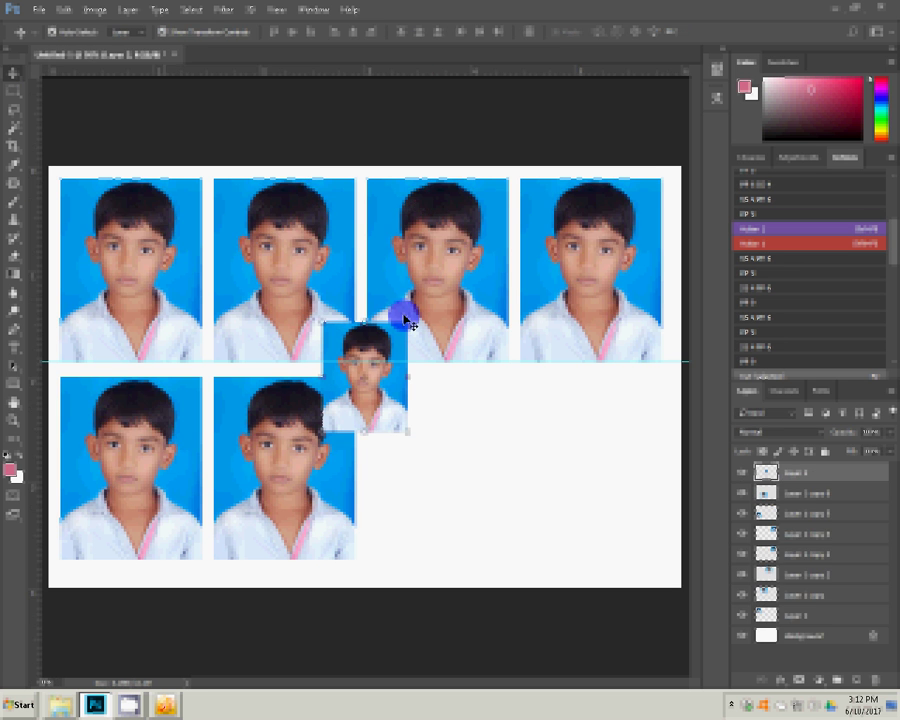
{"action": "mouse_move", "coordinate": [408, 322]}
{"action": "left_mouse_down"}
{"action": "mouse_move", "coordinate": [447, 427]}
{"action": "mouse_move", "coordinate": [424, 384]}
{"action": "left_mouse_up"}
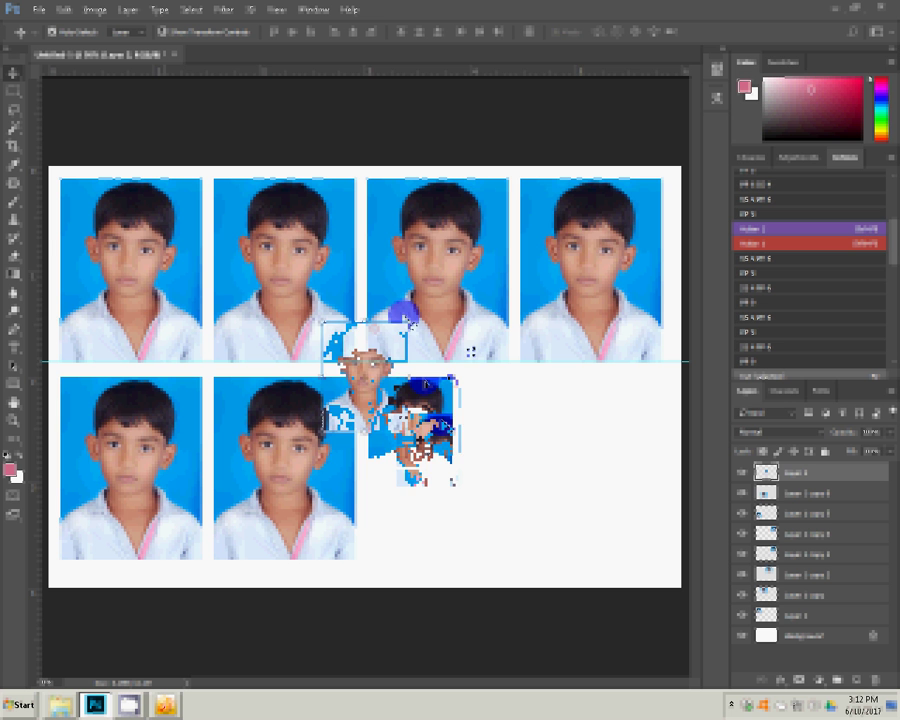
{"action": "key", "text": "ctrl+t"}
Rotate the small portrait 90° clockwise, resize it to fit, and stack a copy below.
{"action": "right_click", "coordinate": [471, 354]}
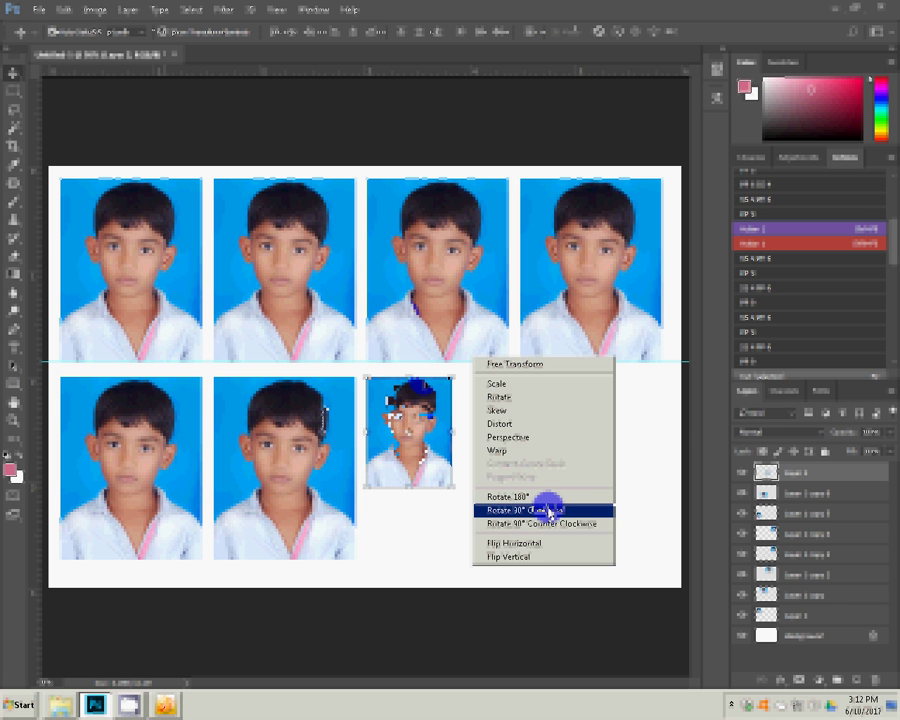
{"action": "left_click", "coordinate": [549, 512]}
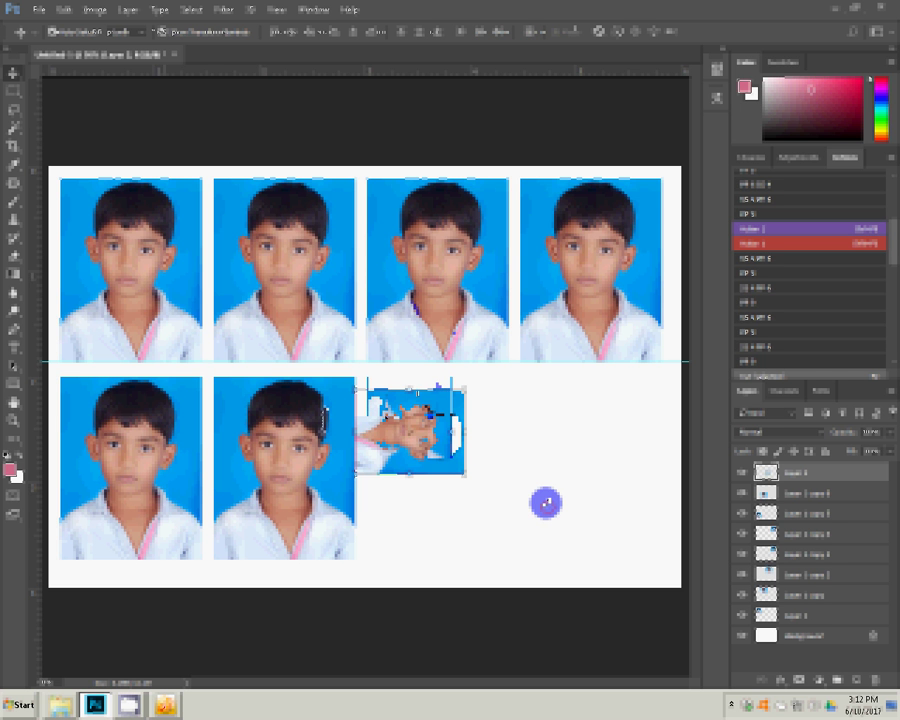
{"action": "left_click_drag", "start_coordinate": [437, 386], "coordinate": [418, 386]}
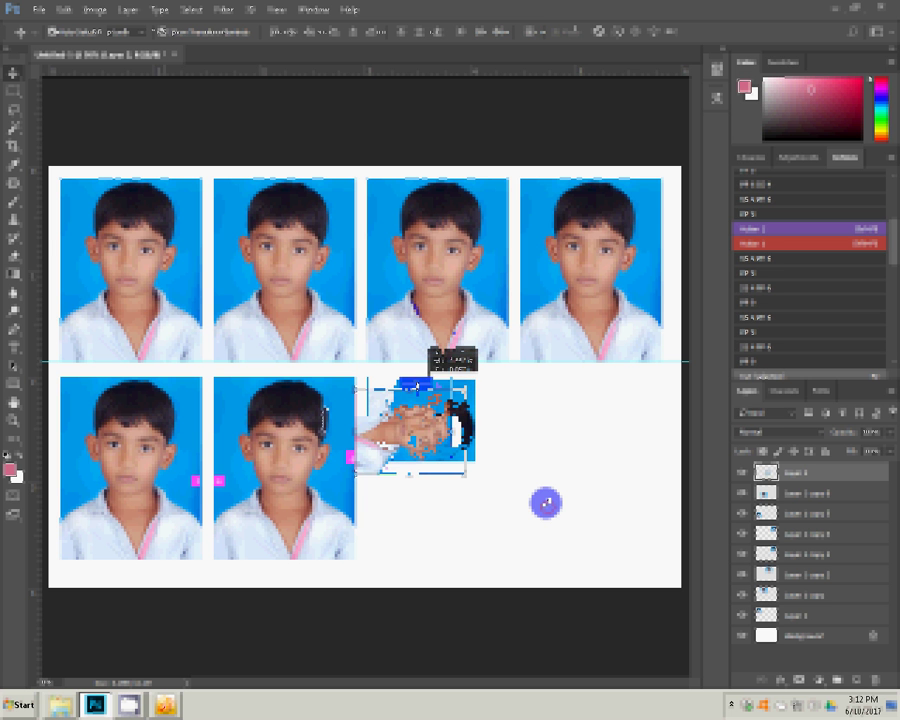
{"action": "key", "text": "Return"}
{"action": "left_click_drag", "start_coordinate": [404, 408], "coordinate": [411, 492]}
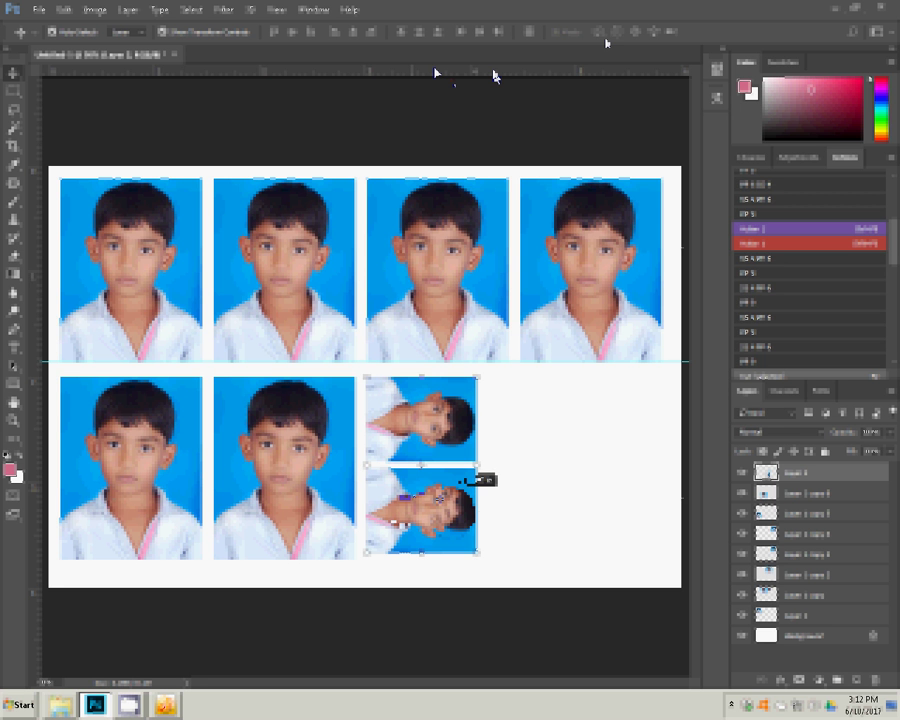
Align the lower rotated copy, duplicate both rotated photos to the right, and commit the transform.
{"action": "left_click_drag", "start_coordinate": [463, 481], "coordinate": [466, 531]}
{"action": "mouse_move", "coordinate": [410, 443]}
{"action": "left_mouse_down"}
{"action": "mouse_move", "coordinate": [540, 445]}
{"action": "mouse_move", "coordinate": [520, 425]}
{"action": "left_mouse_up"}
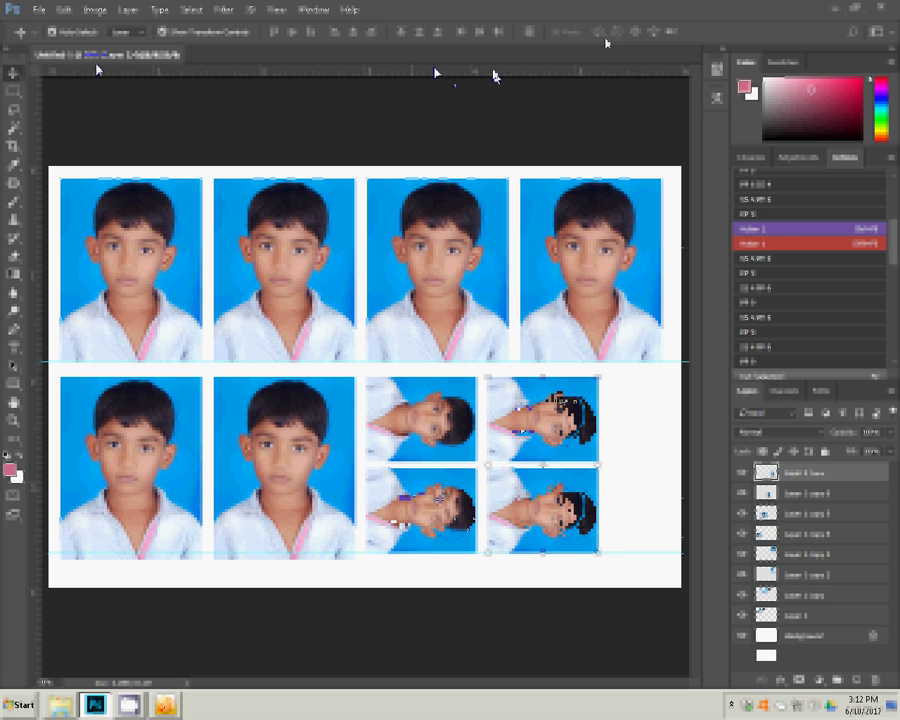
{"action": "left_click", "coordinate": [95, 100]}
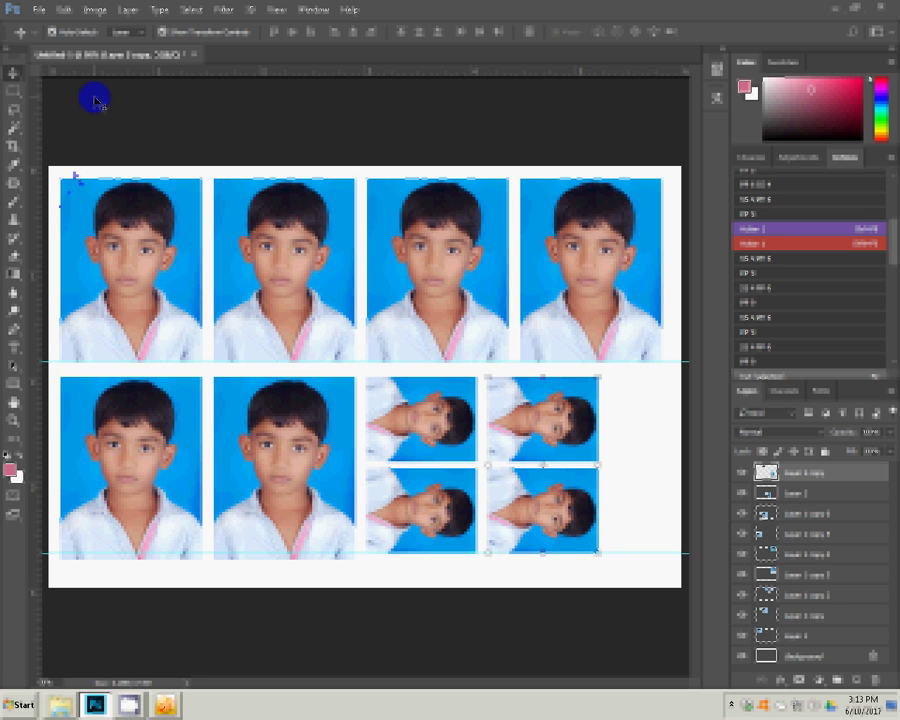
{"action": "key", "text": "Return"}
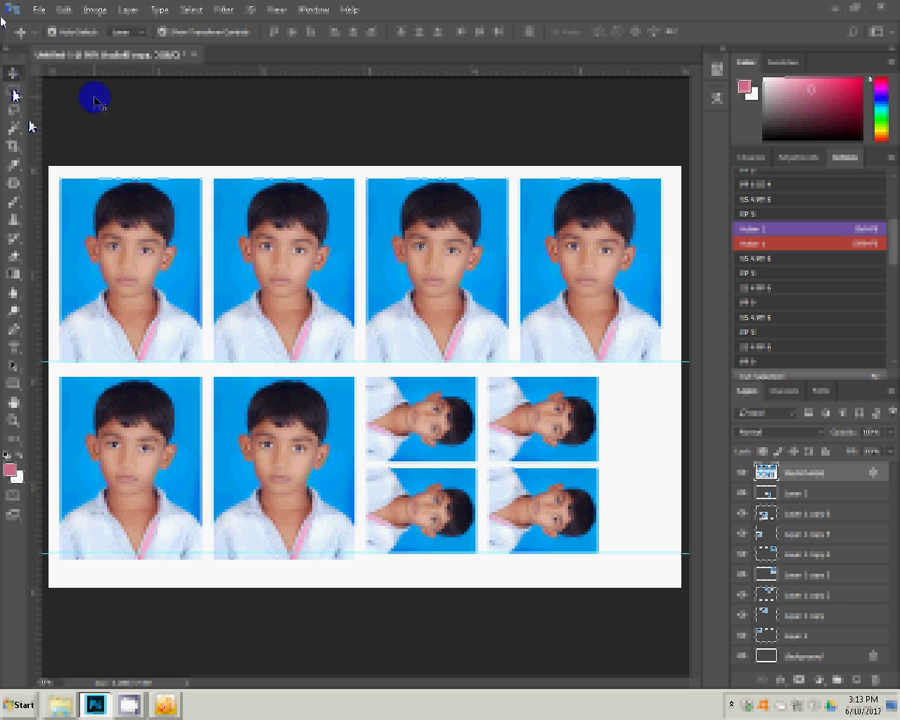
Save the boy's photo sheet as a JPEG named 6-4x6=1 in the 11 folder.
{"action": "left_click", "coordinate": [40, 9]}
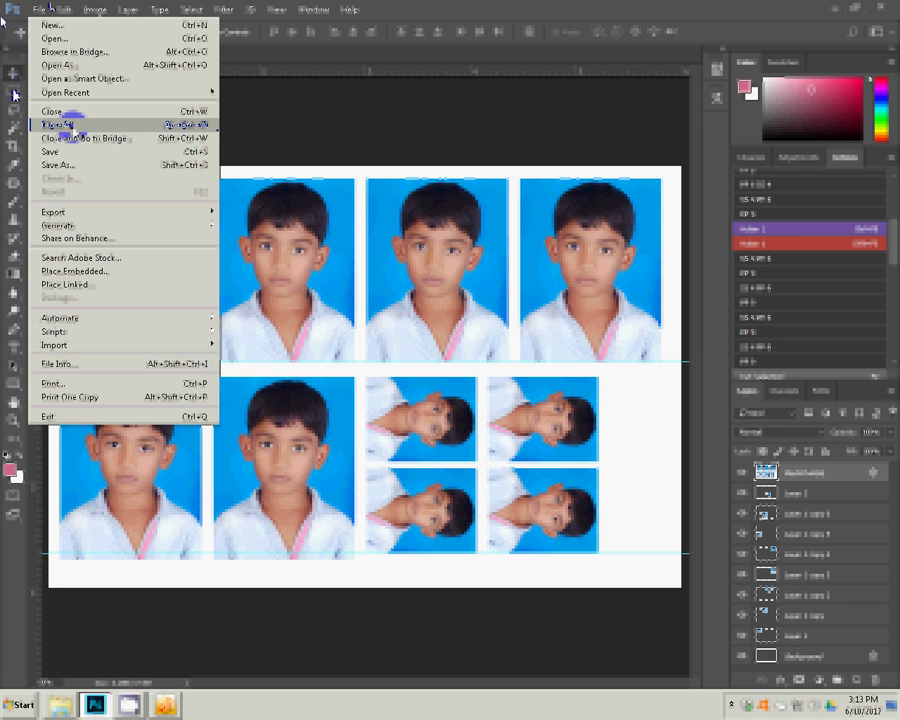
{"action": "left_click", "coordinate": [75, 51]}
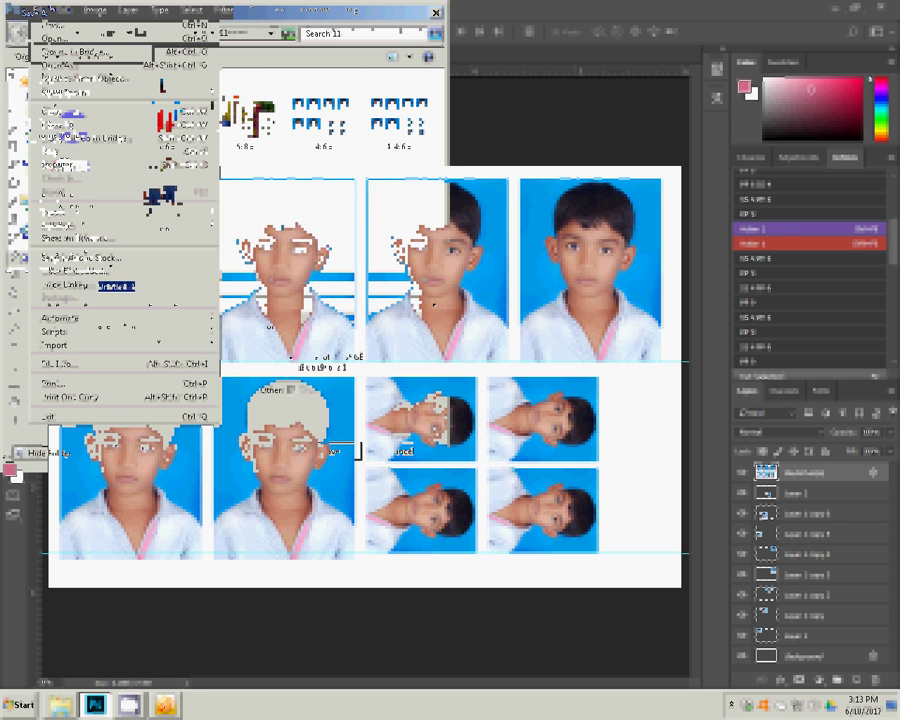
{"action": "type", "text": "6"}
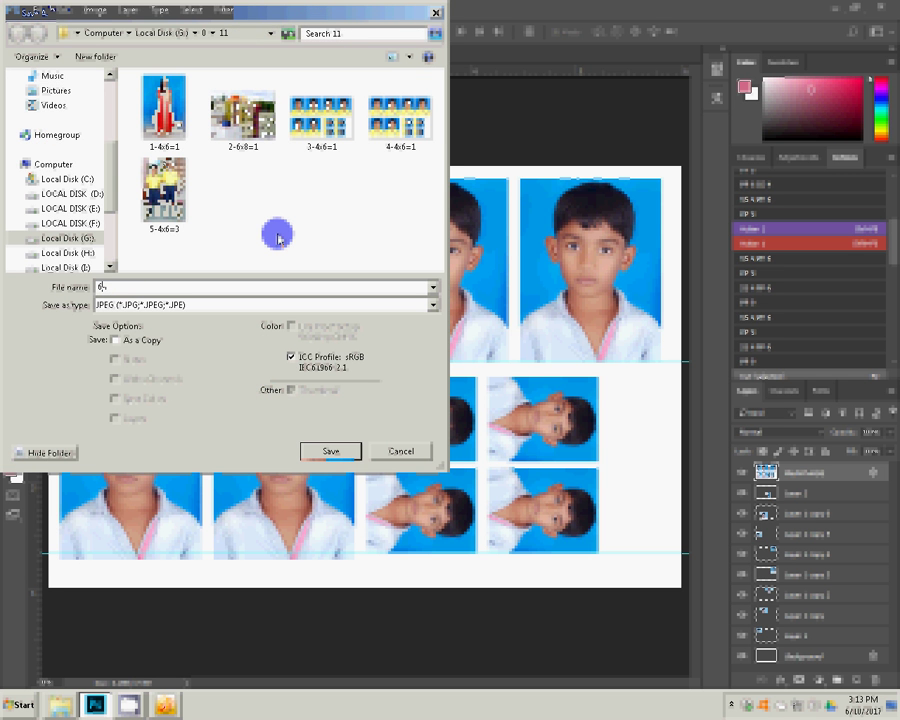
{"action": "type", "text": "-4x6"}
{"action": "type", "text": "=1"}
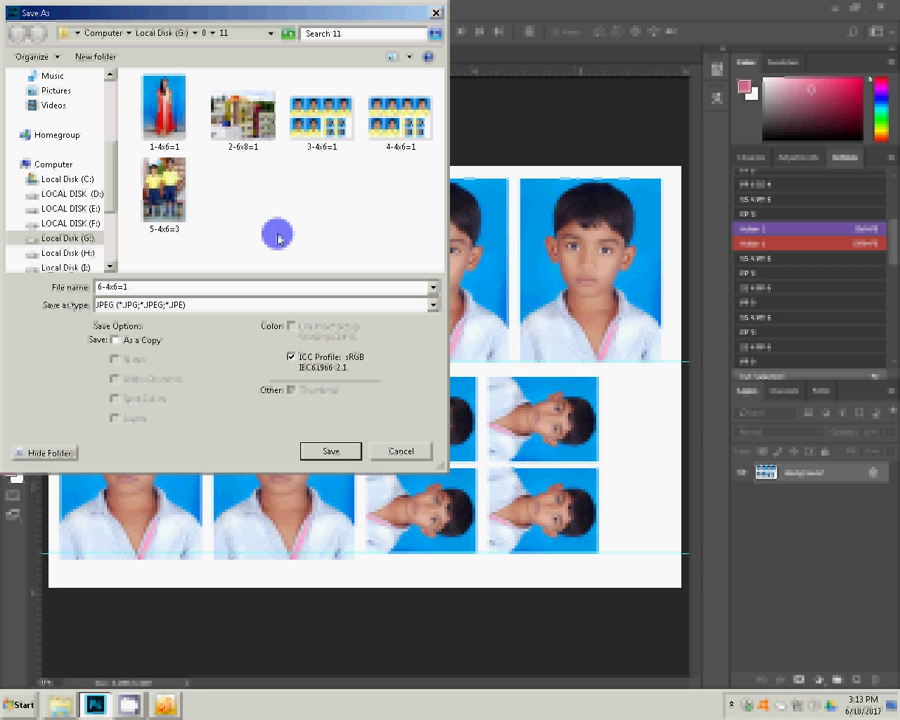
{"action": "key", "text": "Return"}
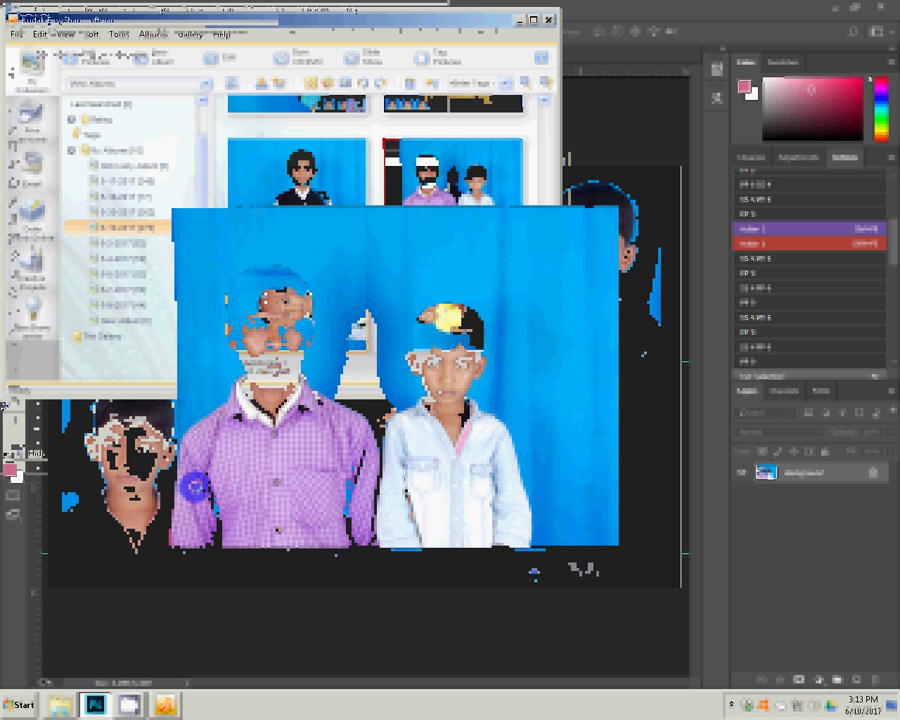
Rotate the man-and-boy photo 90° using Image > Image Rotation.
{"action": "left_click", "coordinate": [80, 20]}
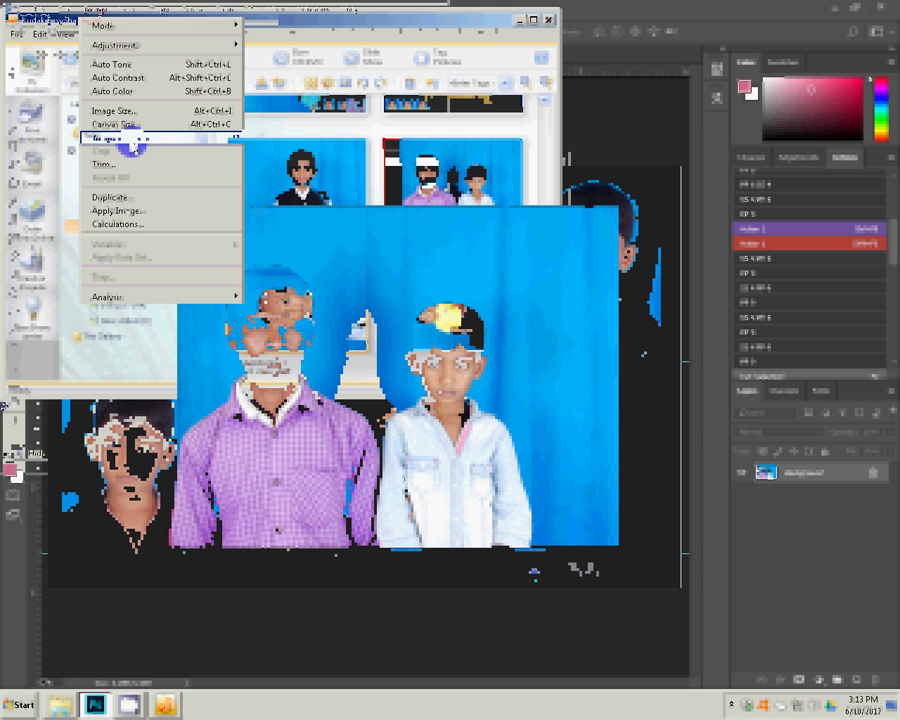
{"action": "mouse_move", "coordinate": [125, 137]}
{"action": "left_click", "coordinate": [284, 146]}
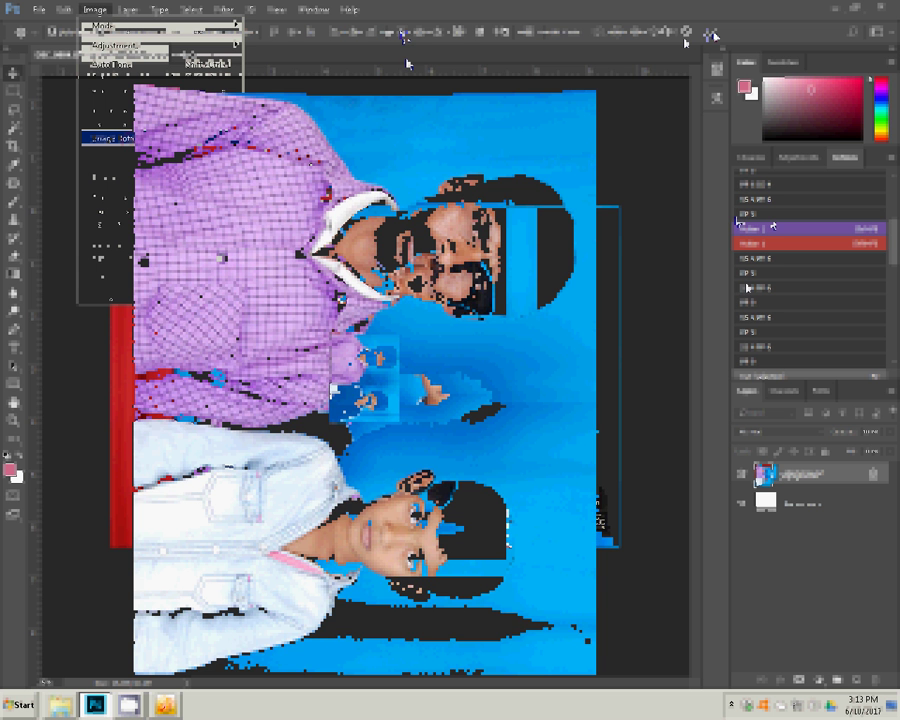
{"action": "left_click", "coordinate": [760, 318]}
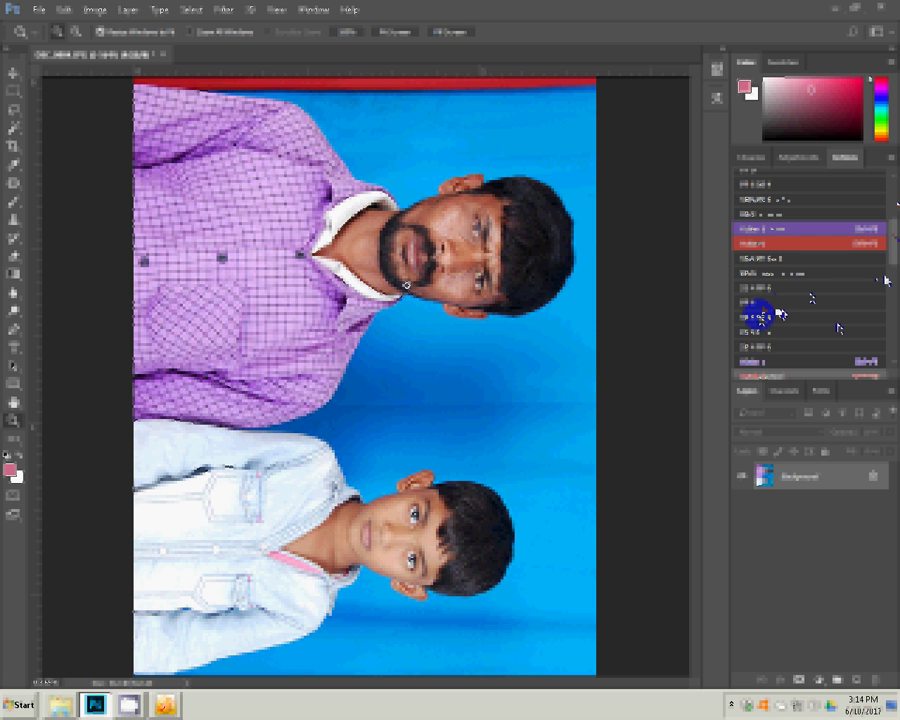
Play the 4x6 sheet action to build eight copies of the photo in two rows of four.
{"action": "scroll", "coordinate": [777, 311], "scroll_direction": "up", "scroll_amount": 3}
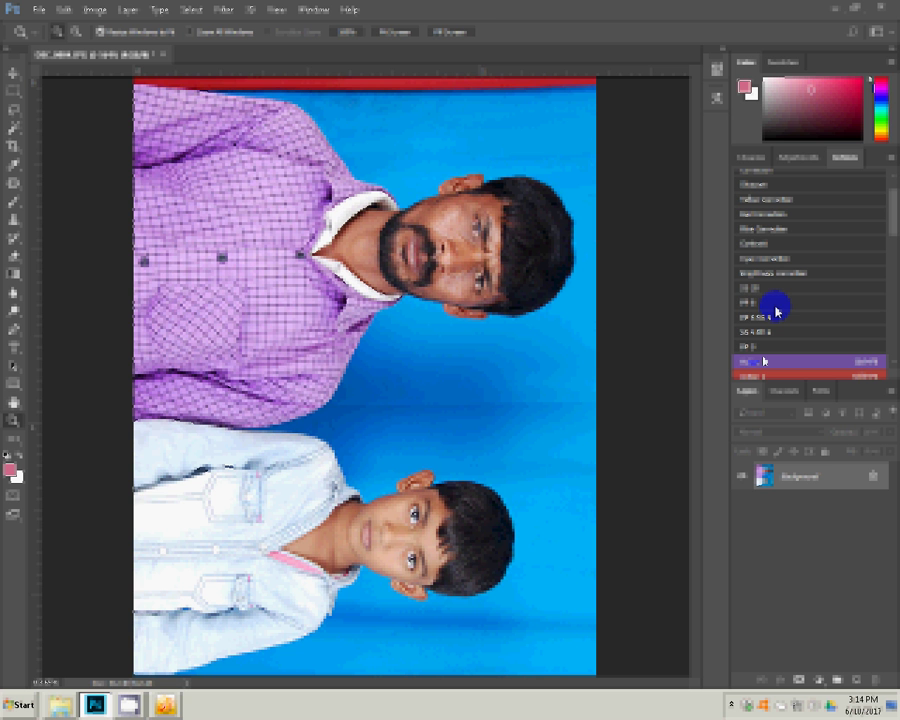
{"action": "left_click", "coordinate": [388, 476]}
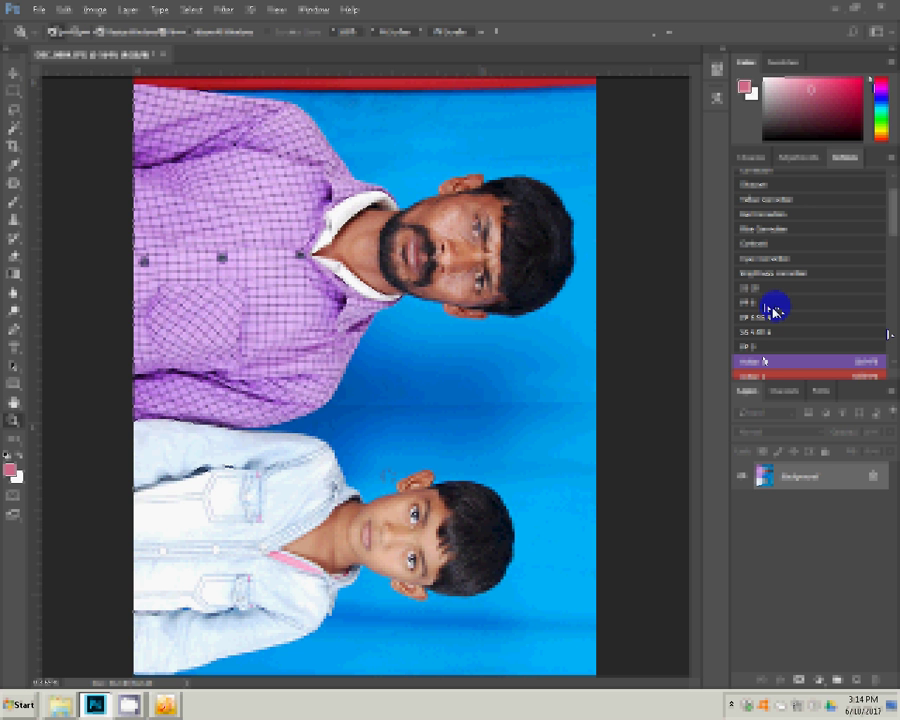
{"action": "left_click", "coordinate": [418, 353]}
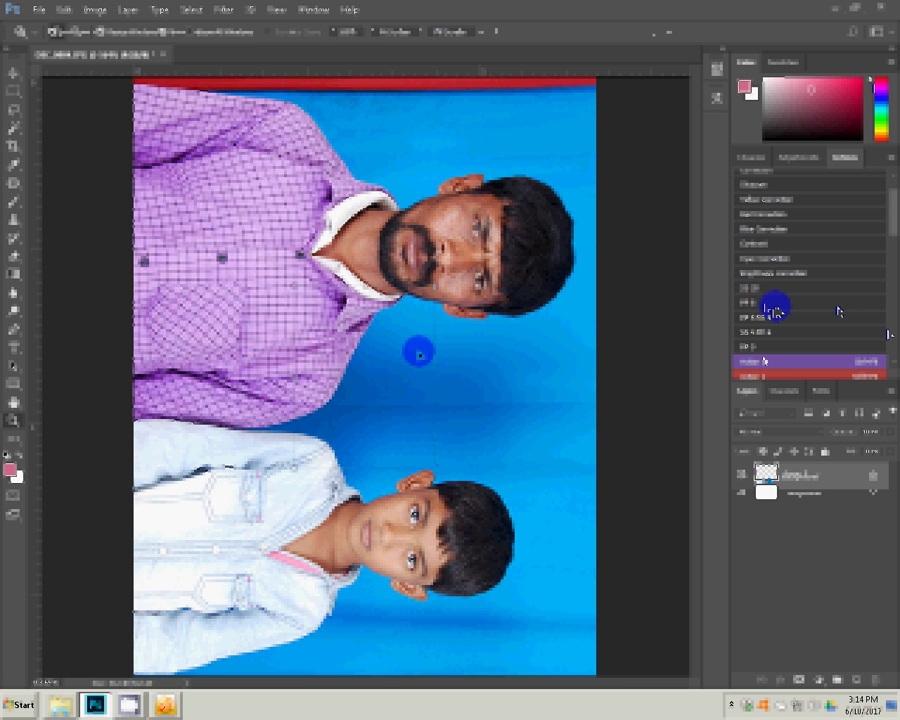
{"action": "left_click", "coordinate": [430, 354]}
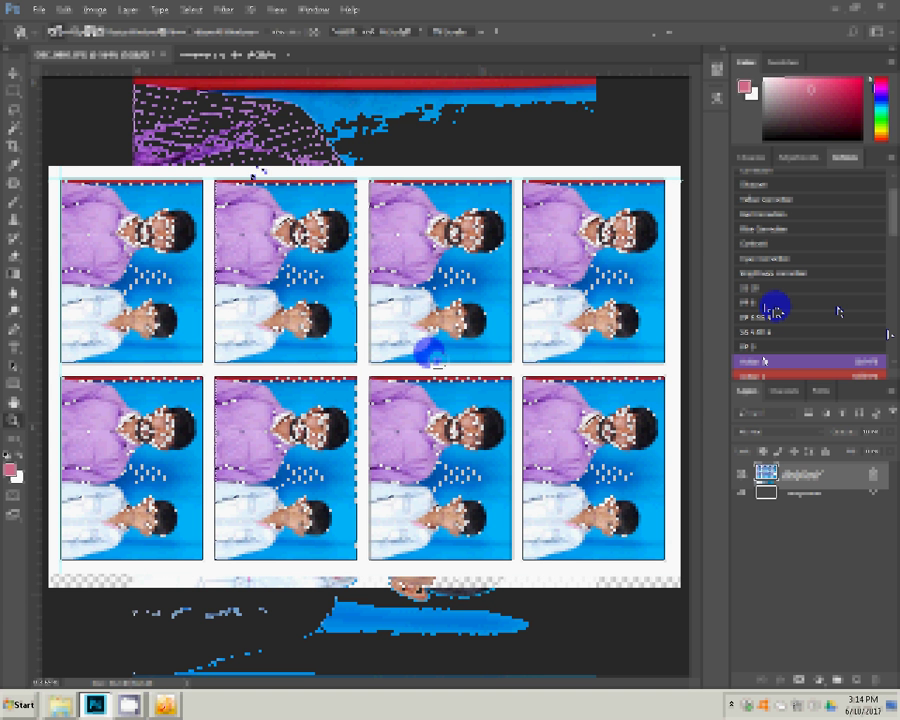
Save the eight-copy sheet as JPEG 7-4x6=1, then switch back to DSC_0084.JPG.
{"action": "key", "text": "ctrl+shift+s"}
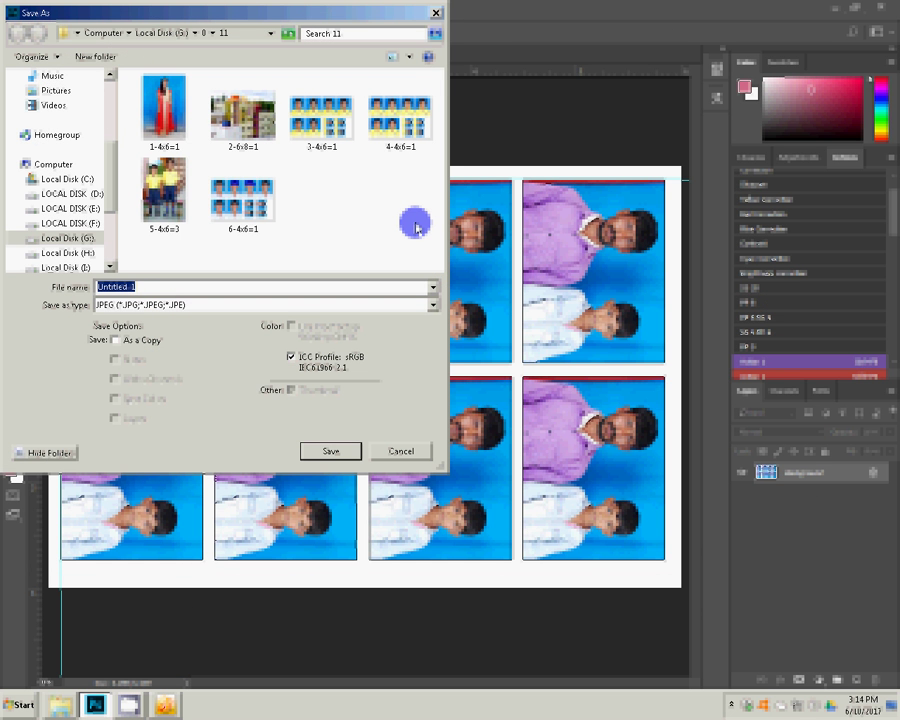
{"action": "type", "text": "7-4x6"}
{"action": "type", "text": "=1"}
{"action": "key", "text": "Return"}
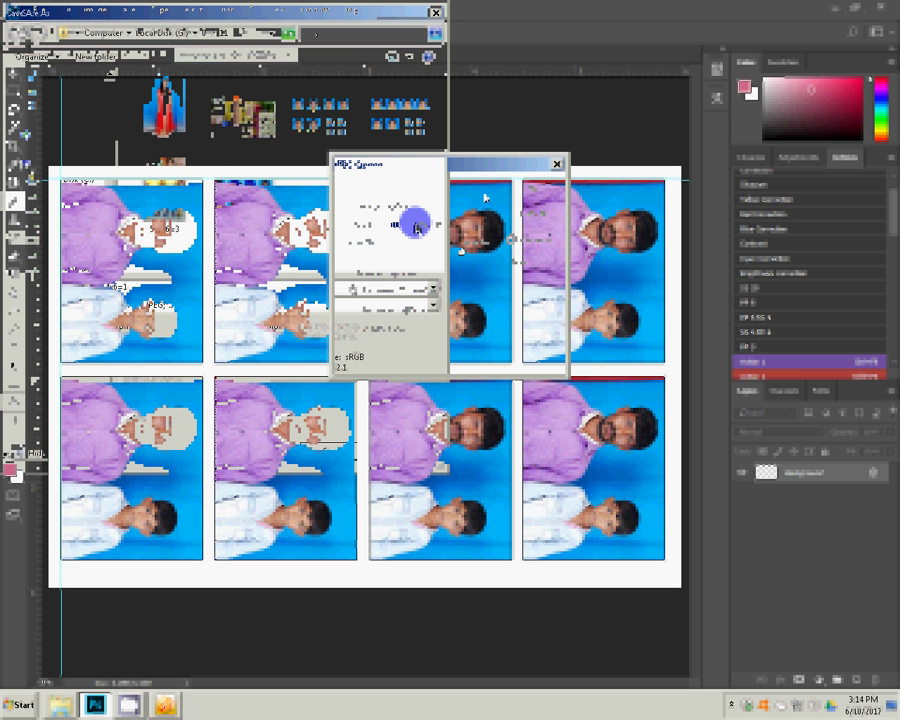
{"action": "left_click", "coordinate": [545, 197]}
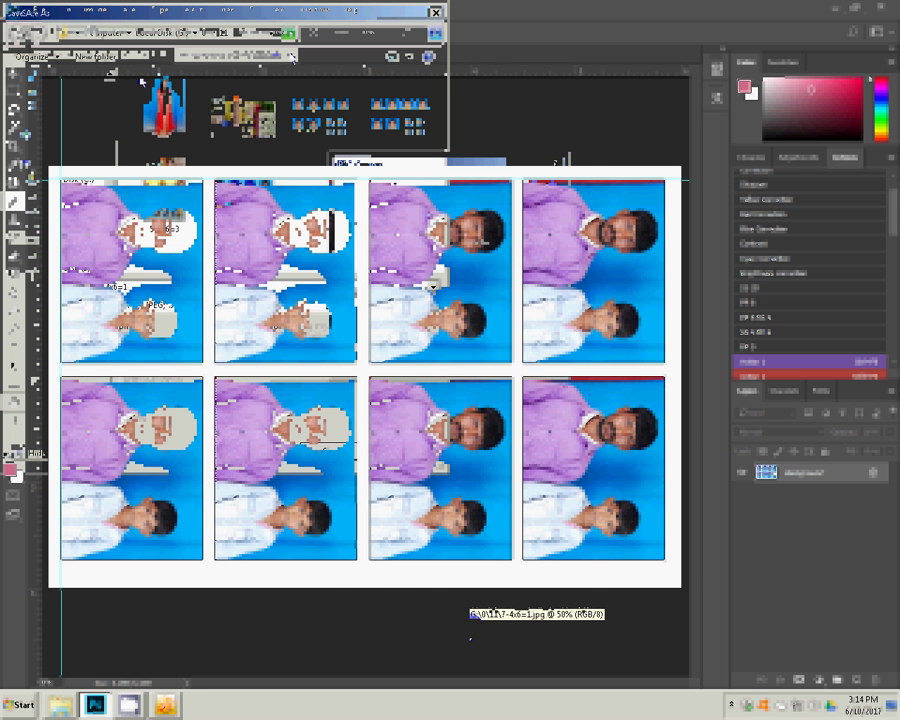
{"action": "key", "text": "ctrl+Tab"}
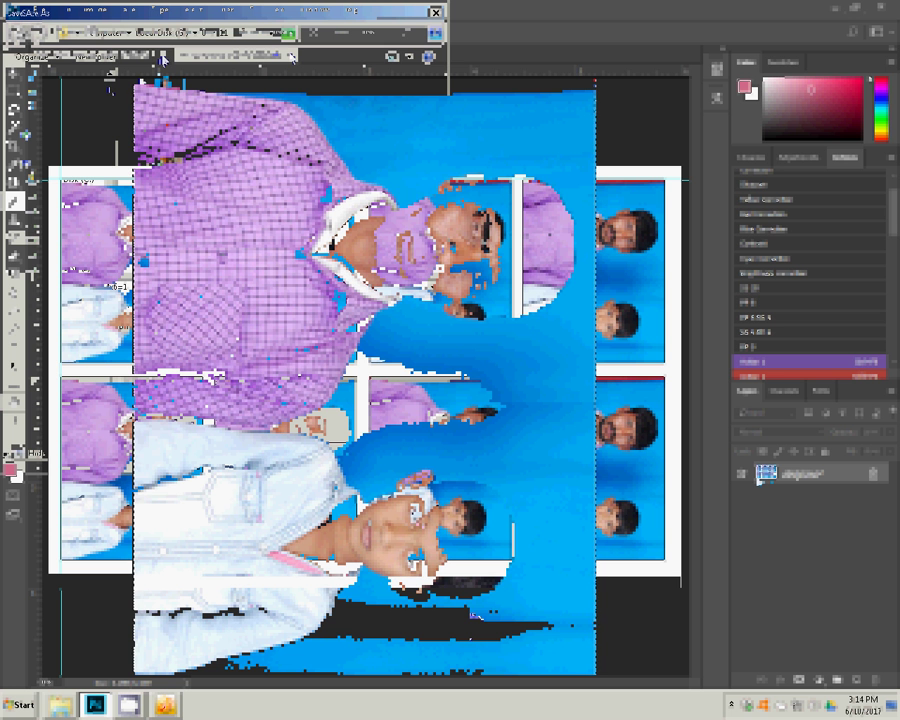
Close DSC_0084.JPG without saving and minimise the Backgrounds\4 Explorer window.
{"action": "key", "text": "ctrl+w"}
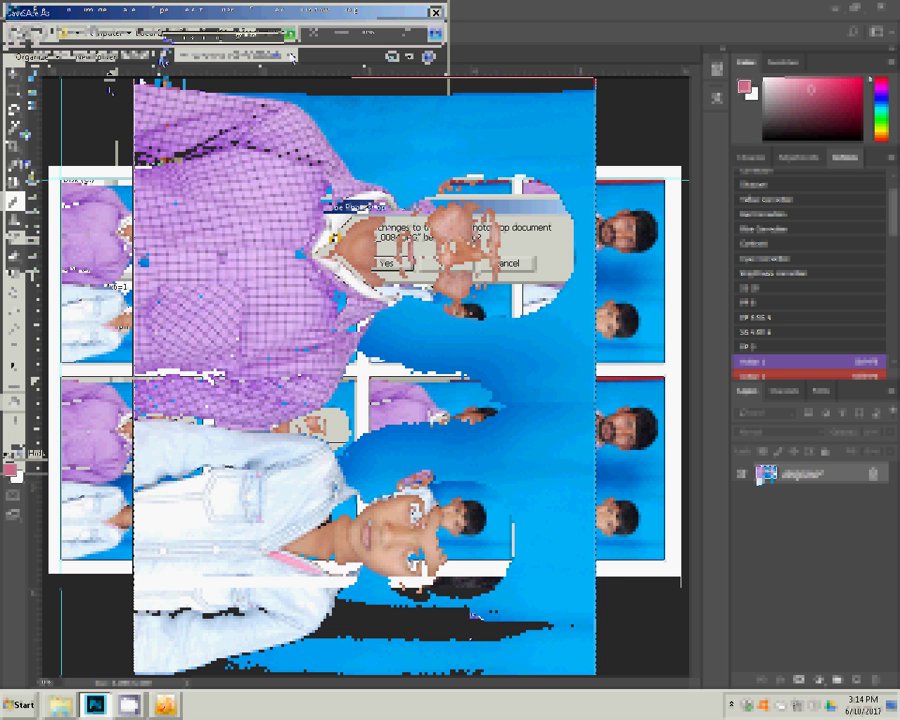
{"action": "left_click", "coordinate": [443, 260]}
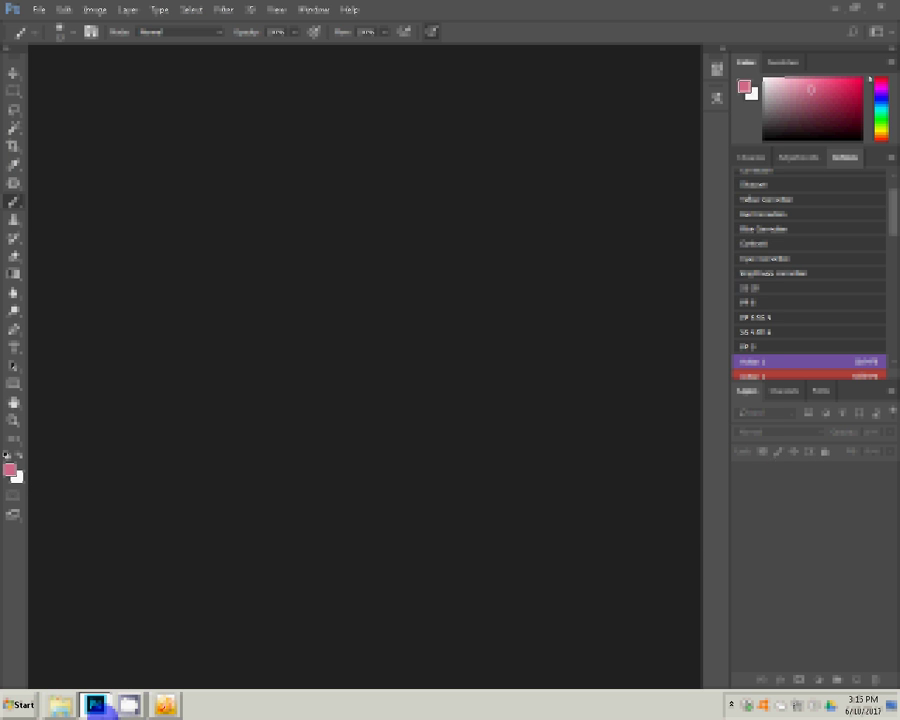
{"action": "left_click", "coordinate": [60, 705]}
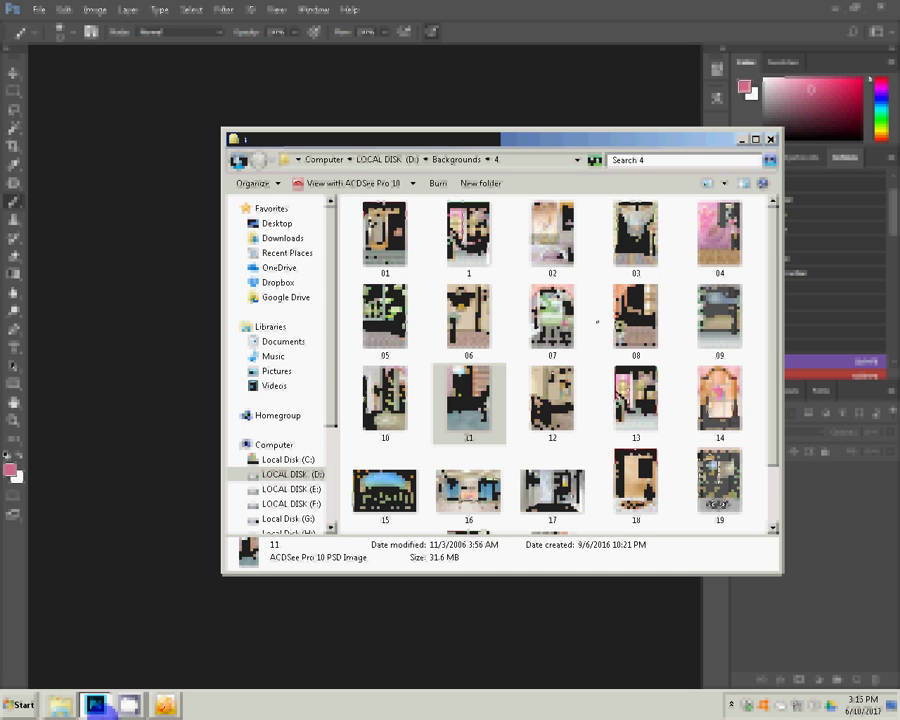
{"action": "left_click", "coordinate": [128, 705]}
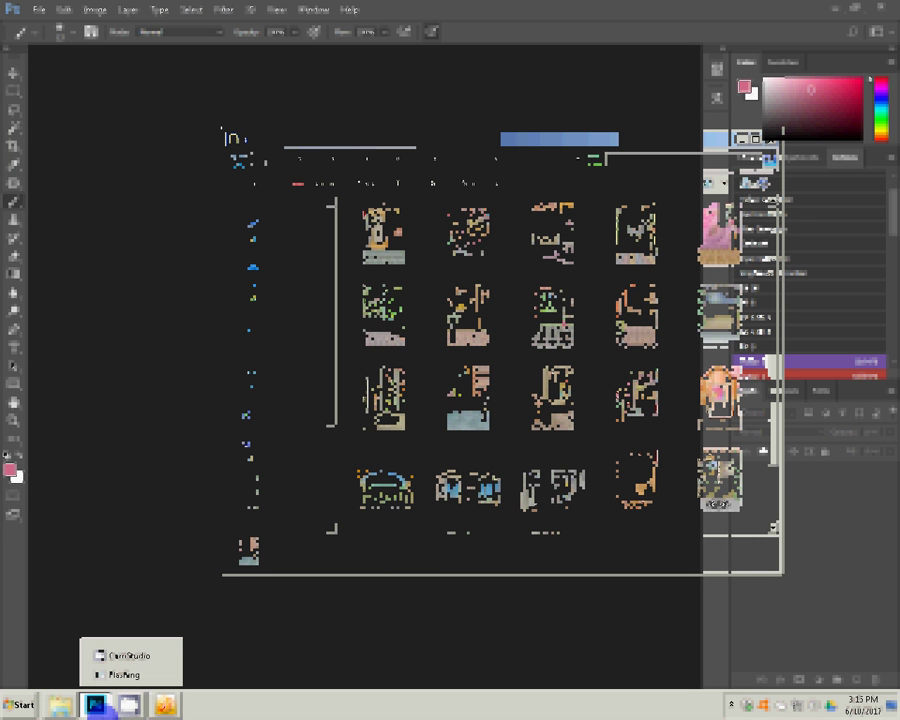